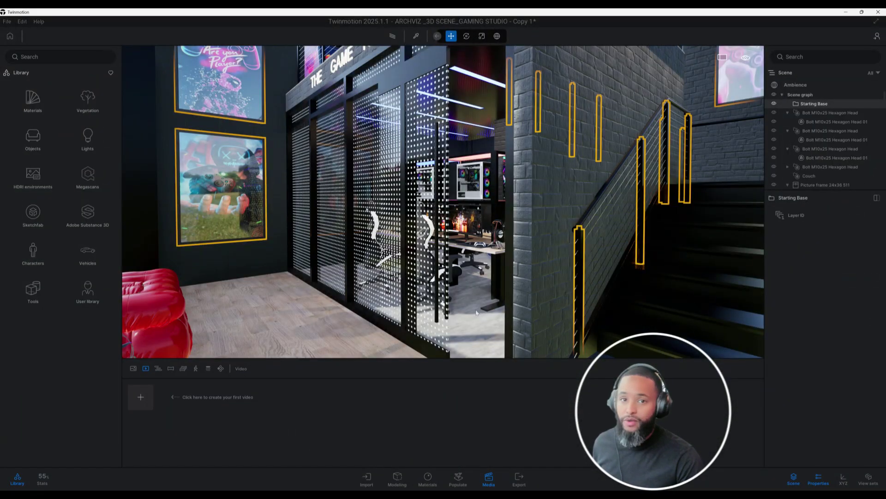
Examine the gaming studio's upper floor with the bean bag and the perforated front facade of the game room
middle_click_drag(458, 276, 475, 243)
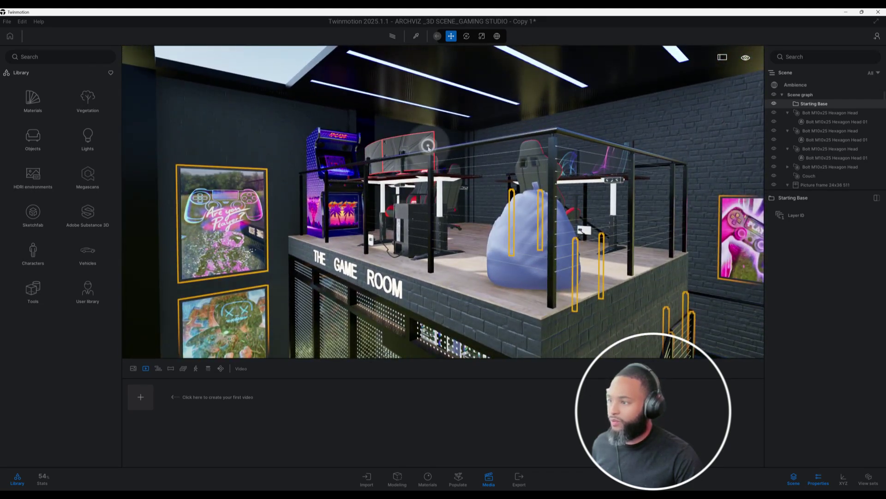
left_click_drag(426, 148, 473, 199)
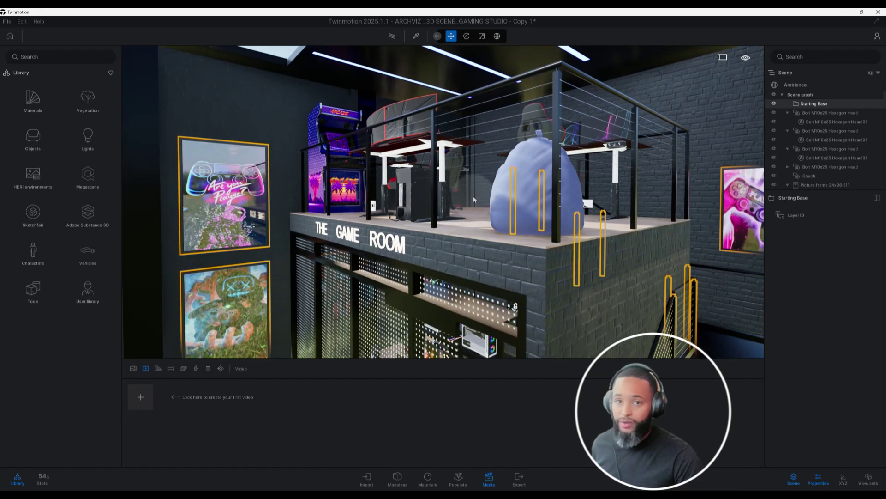
left_click(511, 219)
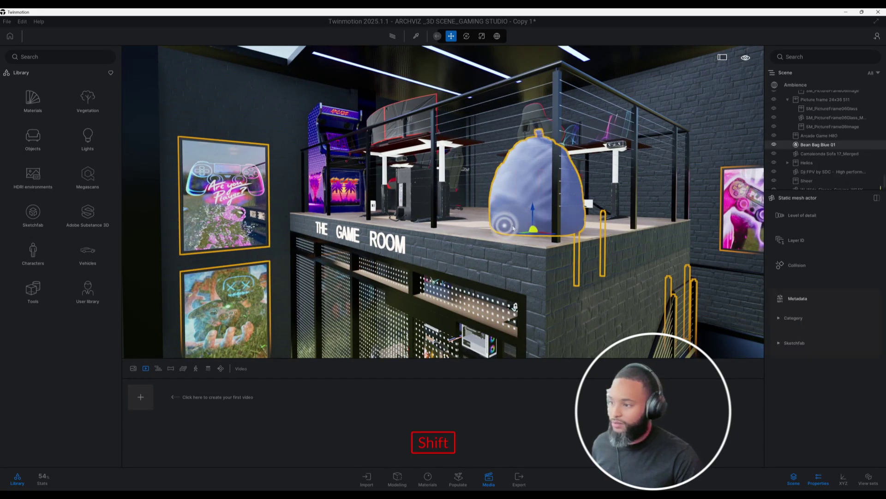
middle_click_drag(511, 221, 498, 234, "shift")
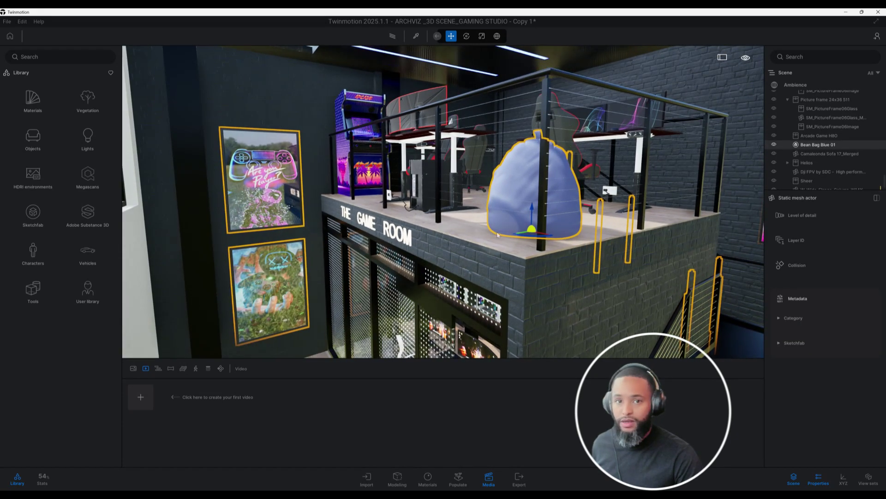
mouse_move(498, 235)
middle_mouse_down("shift")
mouse_move(453, 256)
mouse_move(501, 158)
mouse_move(534, 154)
mouse_move(526, 137)
mouse_move(490, 139)
mouse_move(517, 127)
mouse_move(493, 140)
mouse_move(438, 220)
middle_mouse_up("shift")
middle_click_drag(348, 246, 580, 176, "shift")
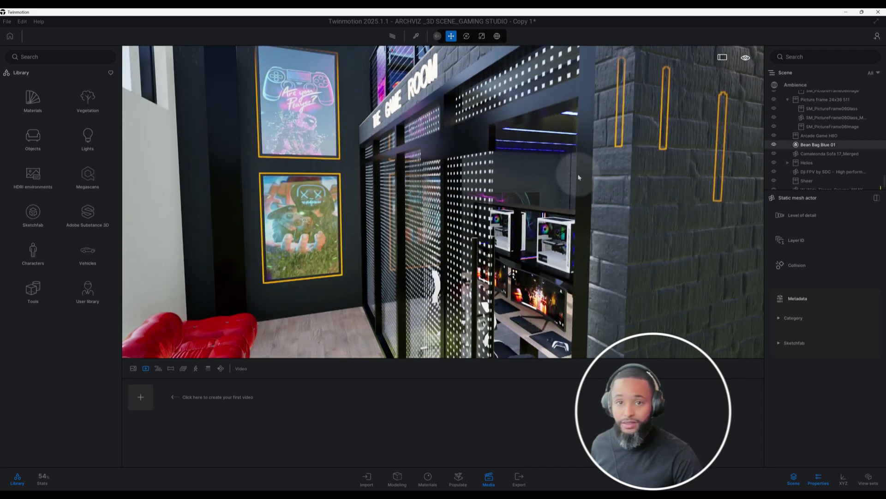
left_click_drag(592, 216, 634, 154)
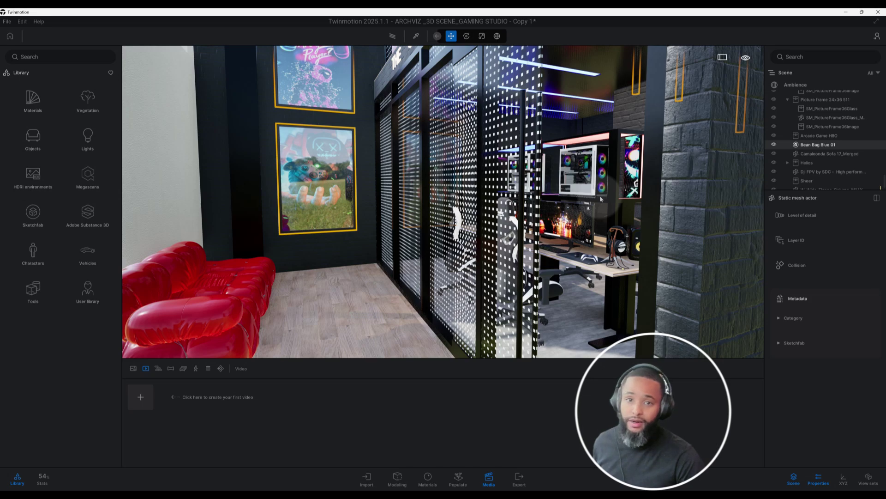
middle_click_drag(604, 181, 526, 171)
scroll(529, 221, "up", 2)
scroll(529, 222, "up", 3)
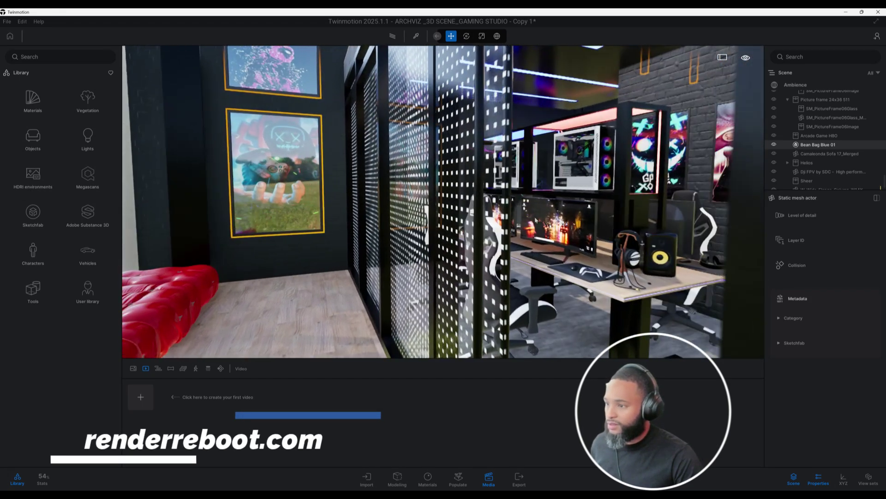
Examine the game room's interior, covering the gaming desks, computer cases, monitor speaker and lounge corner
middle_click_drag(529, 222, 402, 228)
left_click_drag(402, 227, 473, 212)
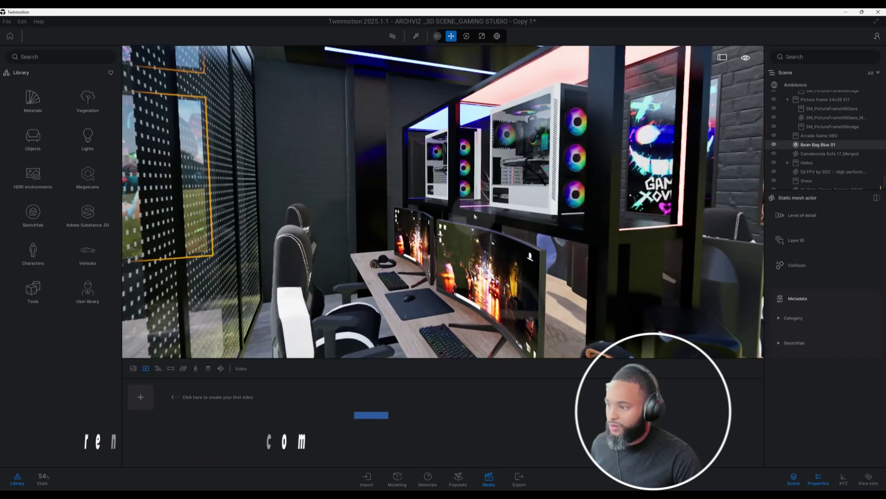
left_click(473, 212)
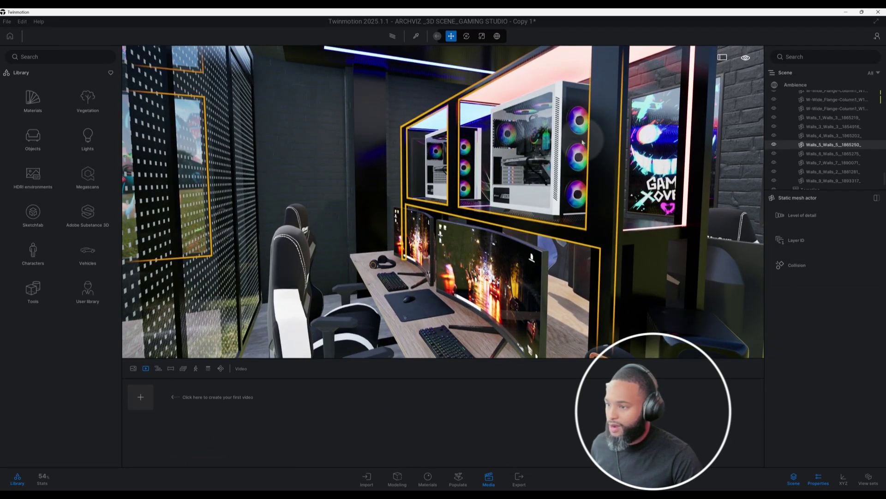
middle_click_drag(646, 65, 585, 101)
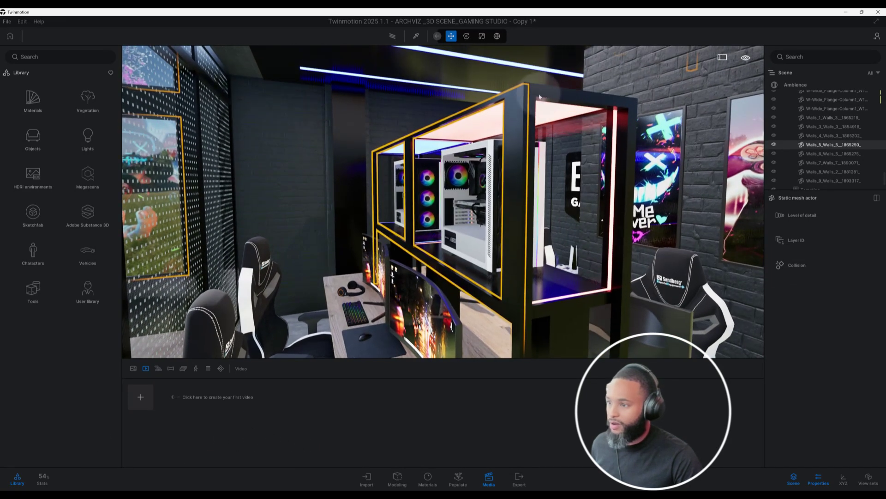
left_click_drag(540, 96, 483, 222)
left_click(480, 226)
middle_click_drag(479, 226, 638, 322, "shift")
left_click(638, 323)
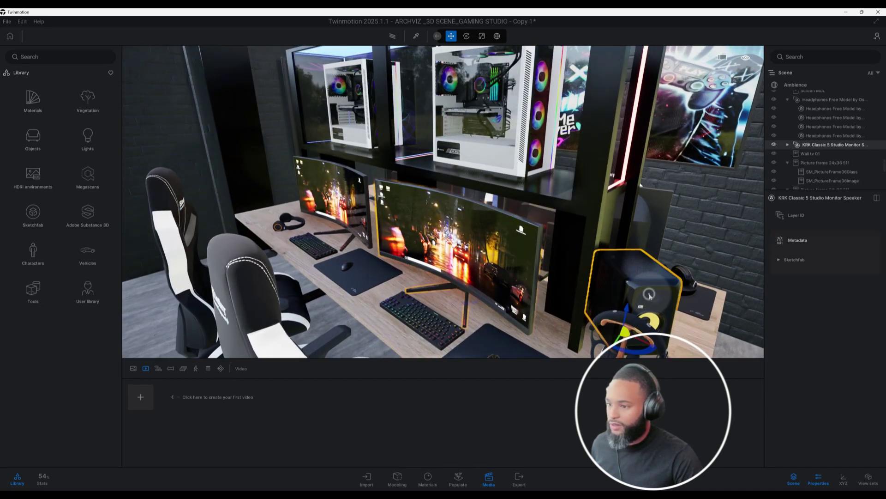
left_click_drag(639, 323, 508, 290)
middle_click_drag(507, 290, 577, 229)
scroll(497, 307, "up", 3)
left_click(453, 298)
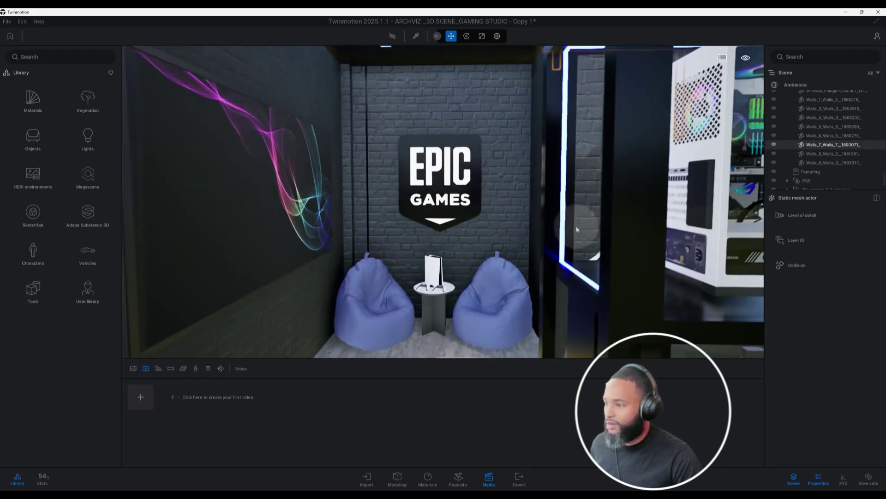
Select the Epic Games logo on the brick wall and examine the room from there back out to the entrance
left_click(482, 195)
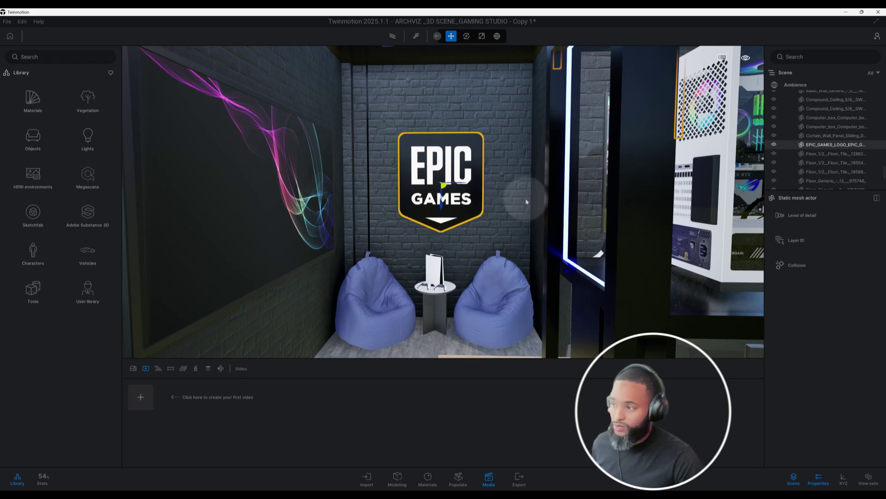
middle_click_drag(525, 200, 488, 218, "shift")
scroll(488, 218, "down", 2)
middle_click_drag(431, 206, 382, 242)
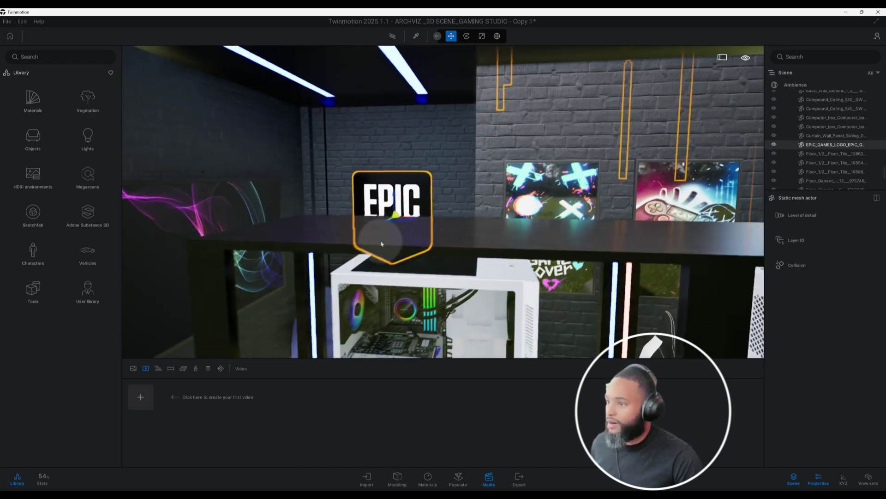
scroll(382, 242, "down", 5)
middle_click_drag(393, 327, 461, 235, "shift")
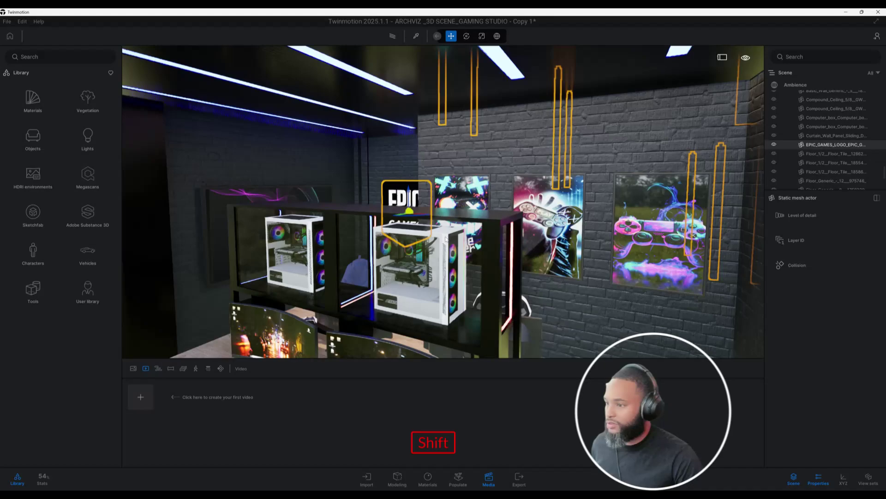
scroll(446, 238, "down", 5)
left_click_drag(461, 235, 475, 228)
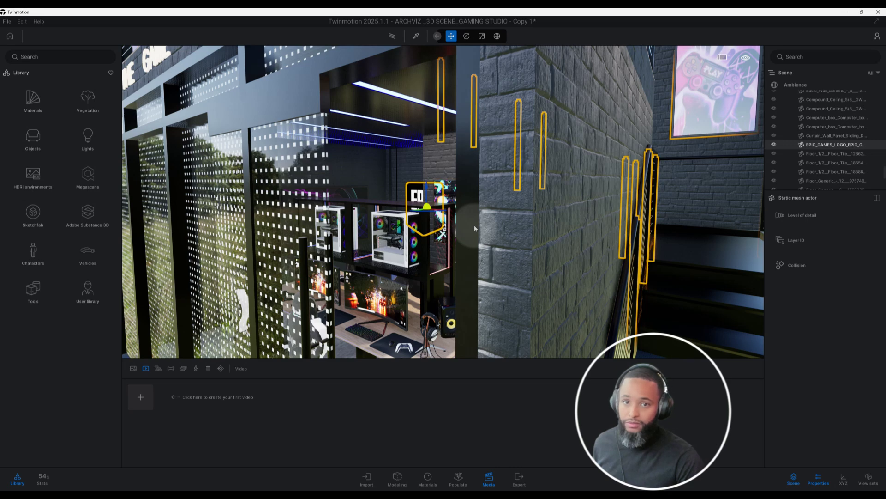
scroll(451, 225, "down", 3)
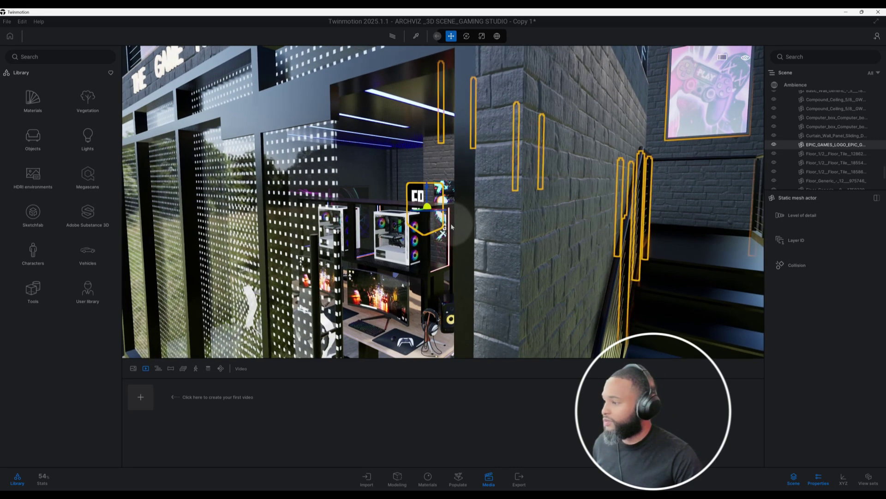
Show the project's saved images and examine the game room from the entrance to the Epic Games logo and back
left_click(133, 368)
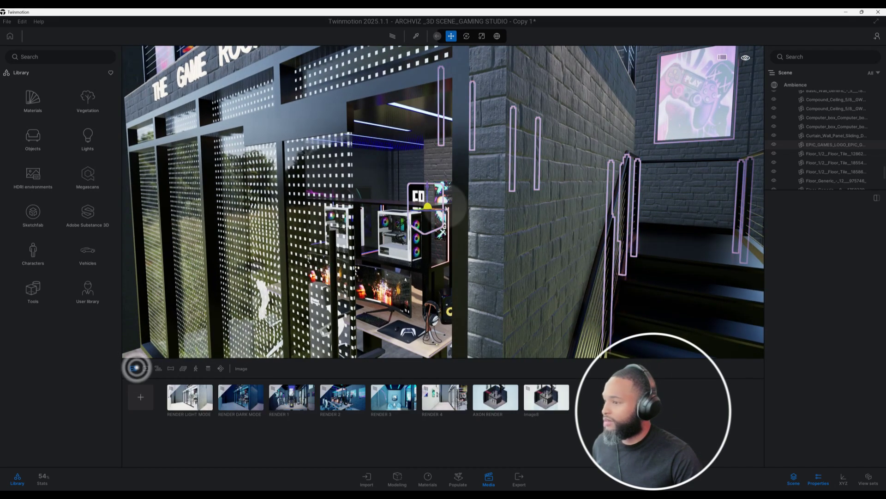
middle_click_drag(453, 203, 512, 200, "shift")
left_click_drag(512, 201, 549, 174)
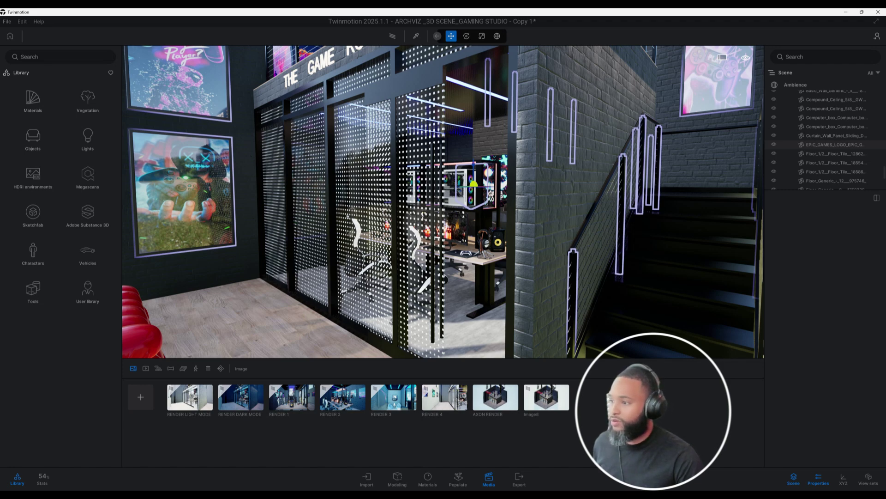
scroll(424, 225, "up", 5)
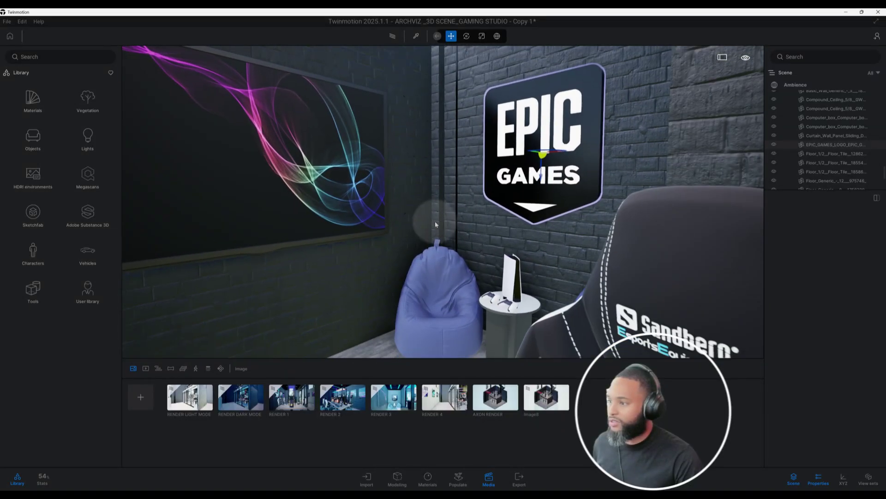
middle_click_drag(435, 225, 467, 230)
scroll(467, 230, "down", 5)
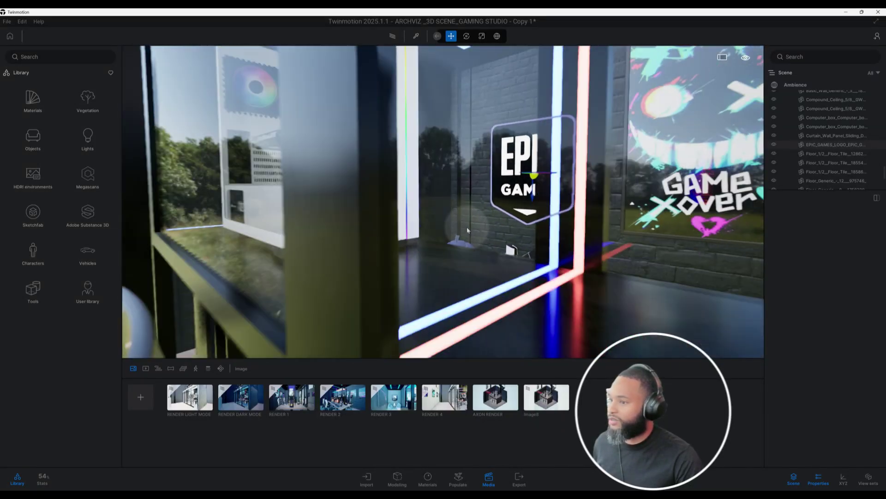
scroll(467, 230, "down", 8)
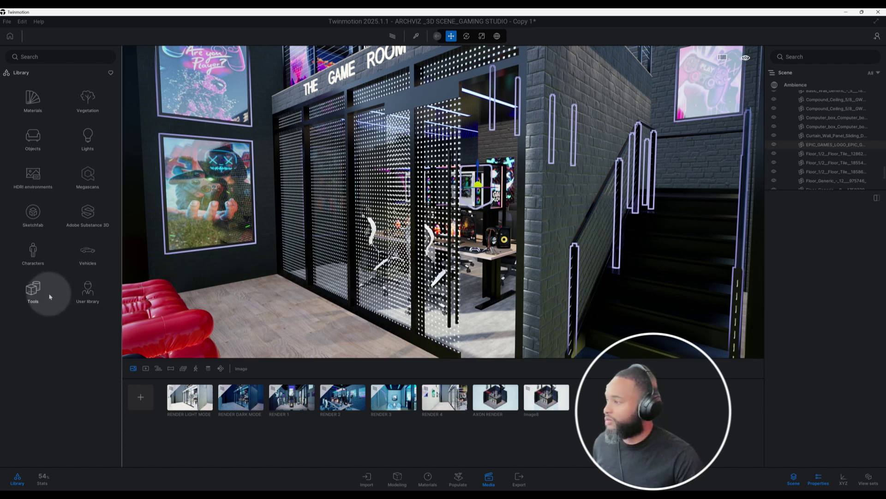
Place a Translator animator from the library on the wooden floor in front of the game room's perforated facade
left_click(33, 290)
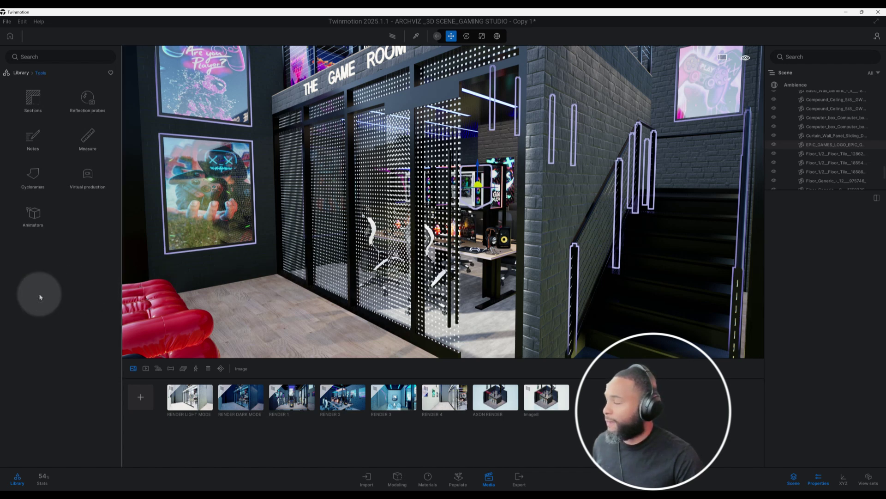
left_click(41, 213)
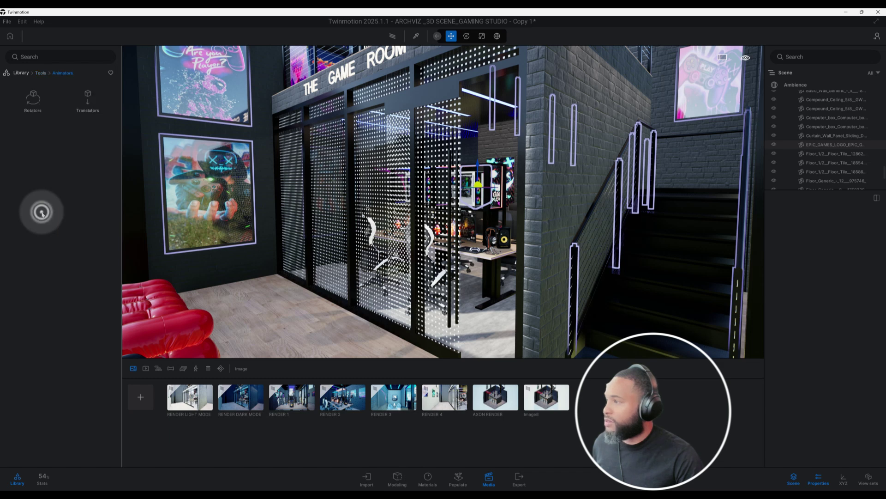
left_click(89, 96)
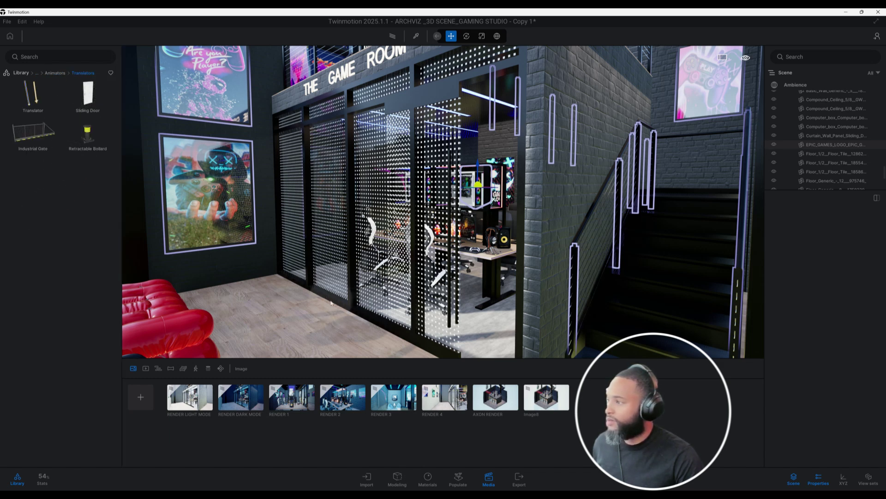
left_click(55, 72)
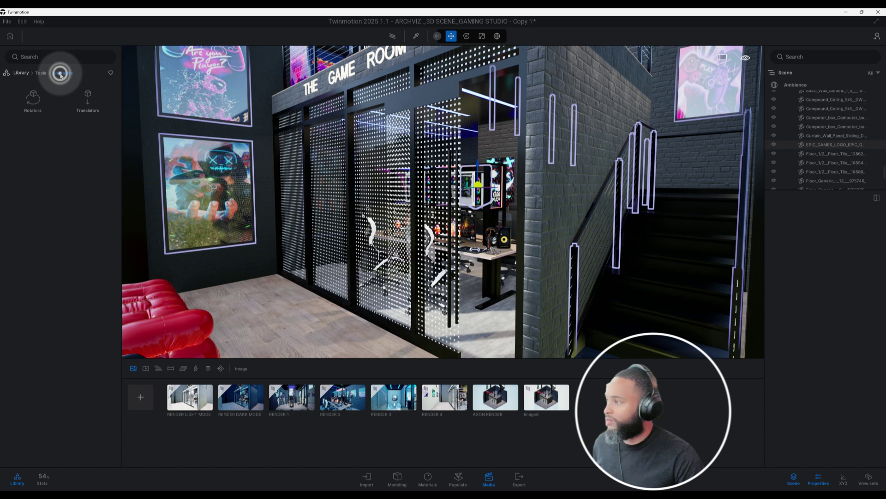
left_click(32, 102)
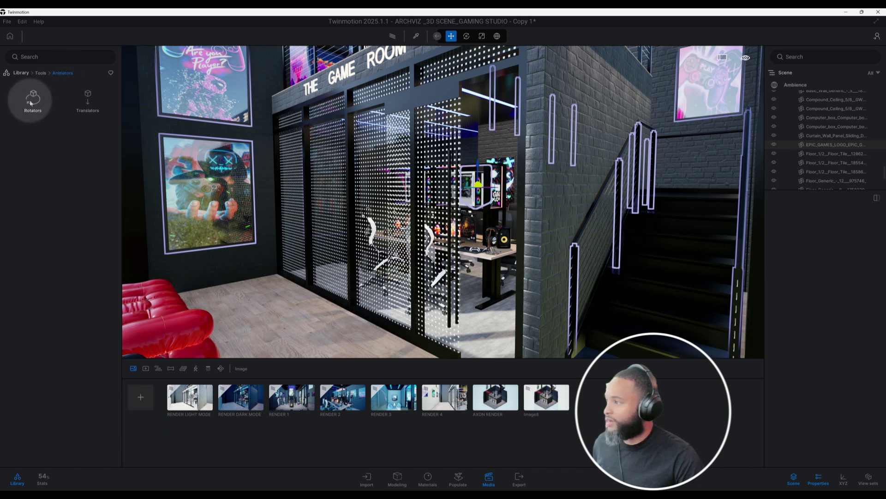
left_click(63, 73)
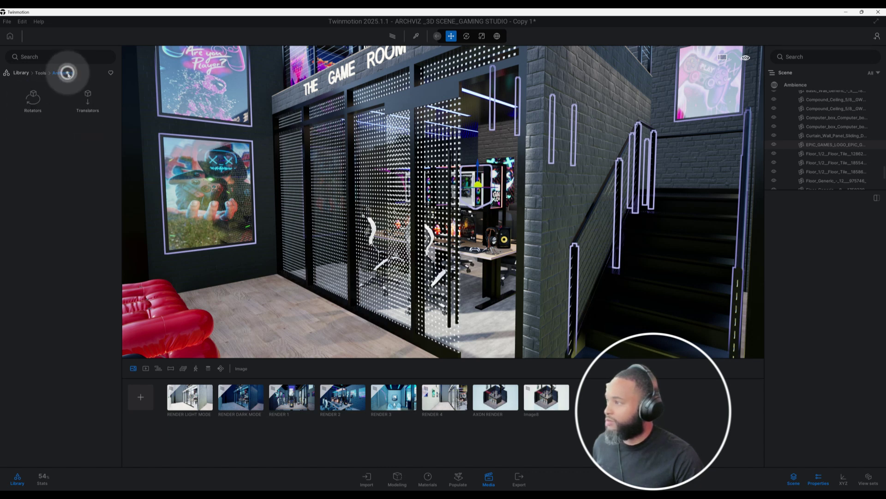
left_click(98, 108)
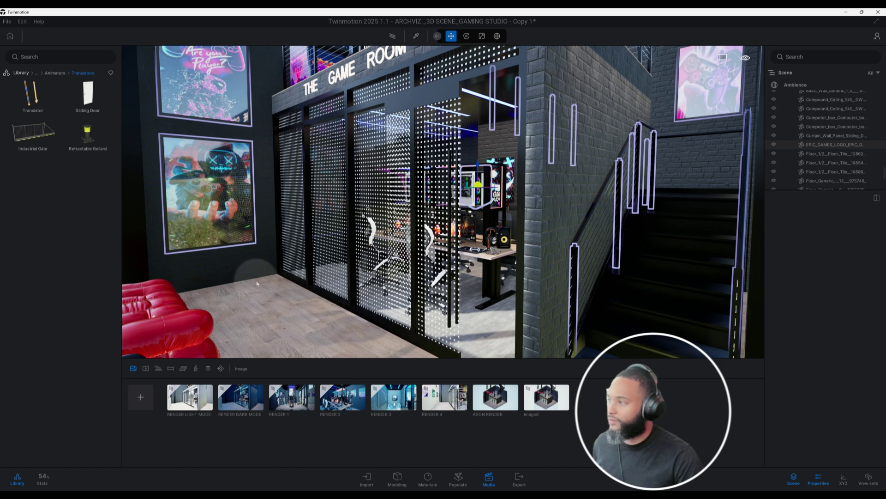
left_click(36, 100)
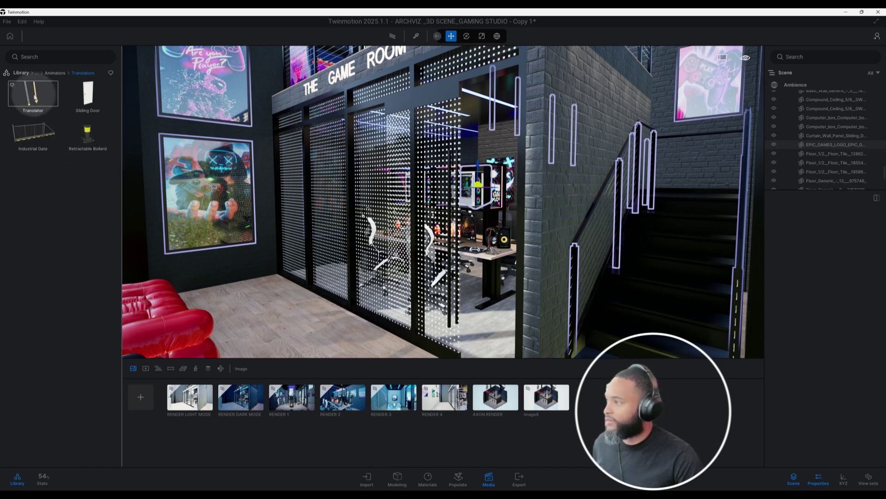
left_click_drag(28, 96, 306, 336)
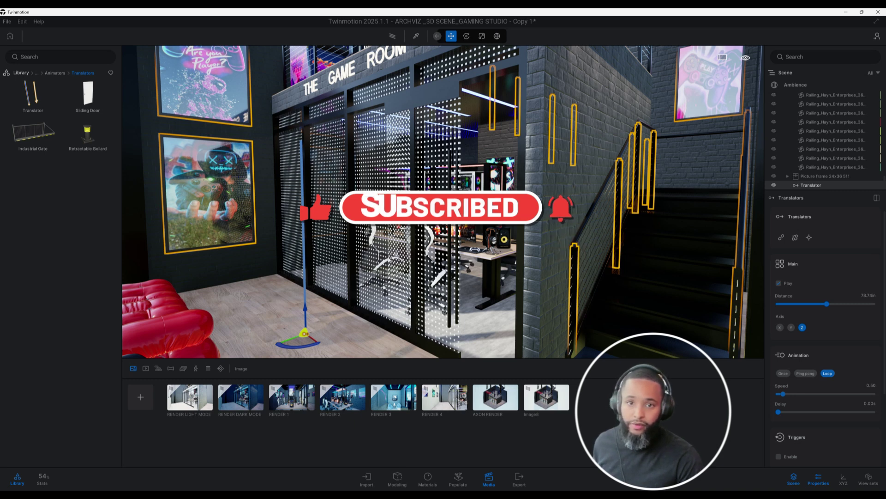
double_click(379, 415)
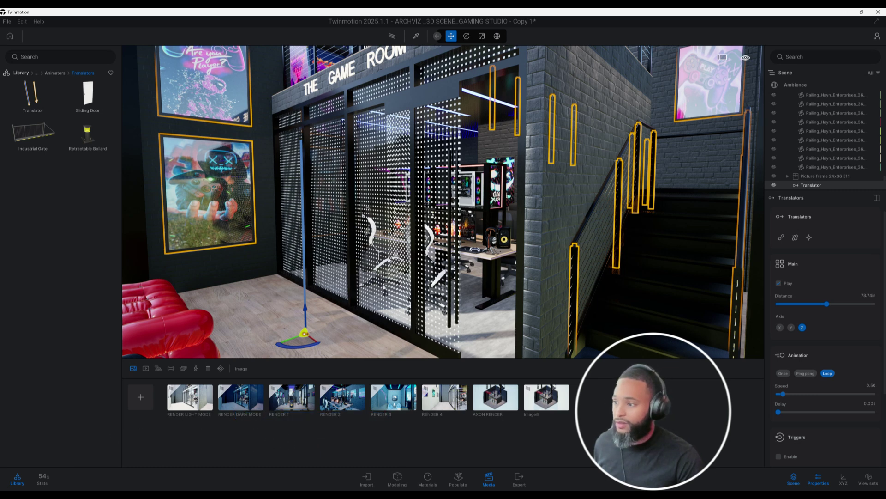
middle_click_drag(321, 276, 324, 272)
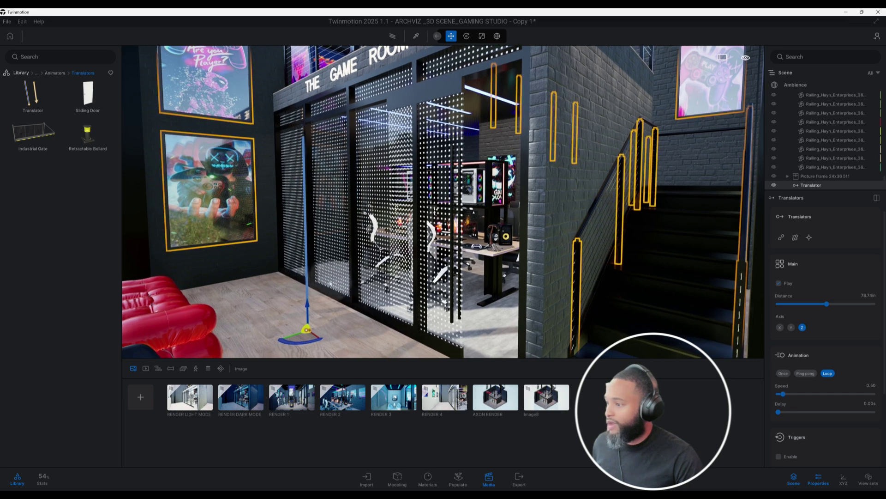
left_click(309, 303)
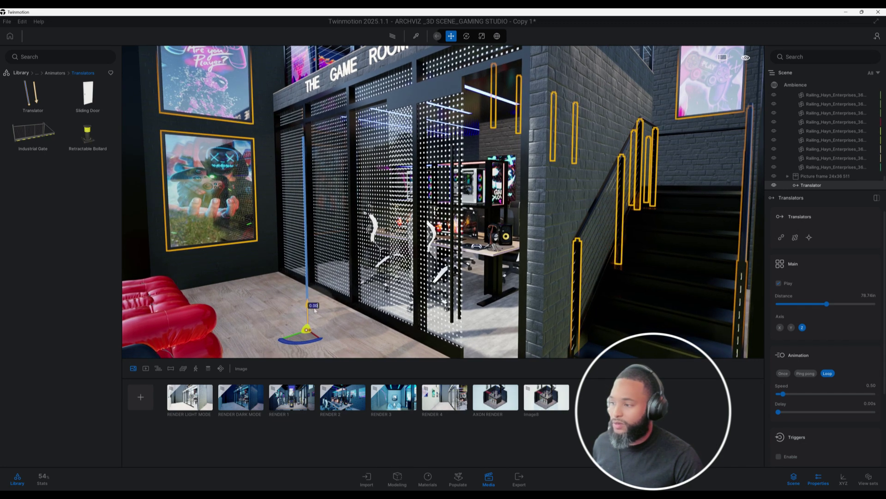
Link the red sofa in front of the game room to the Translator with Object link
middle_click_drag(345, 314, 310, 273, "shift")
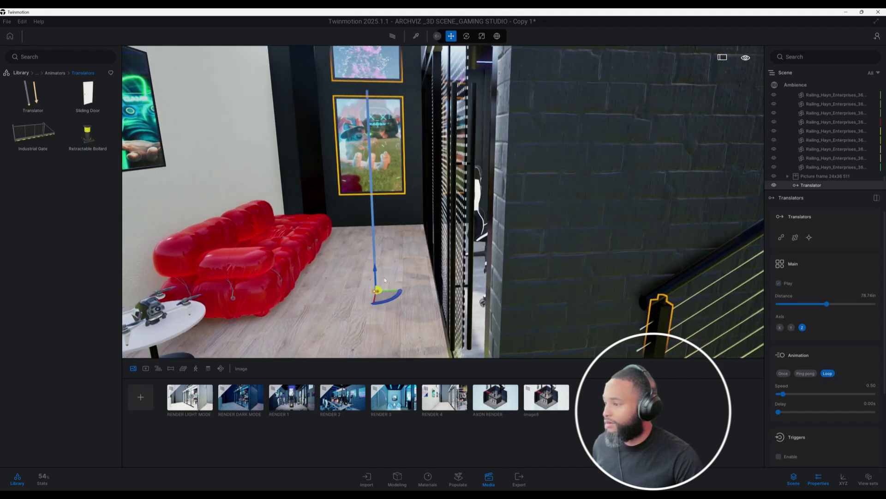
left_click(376, 277)
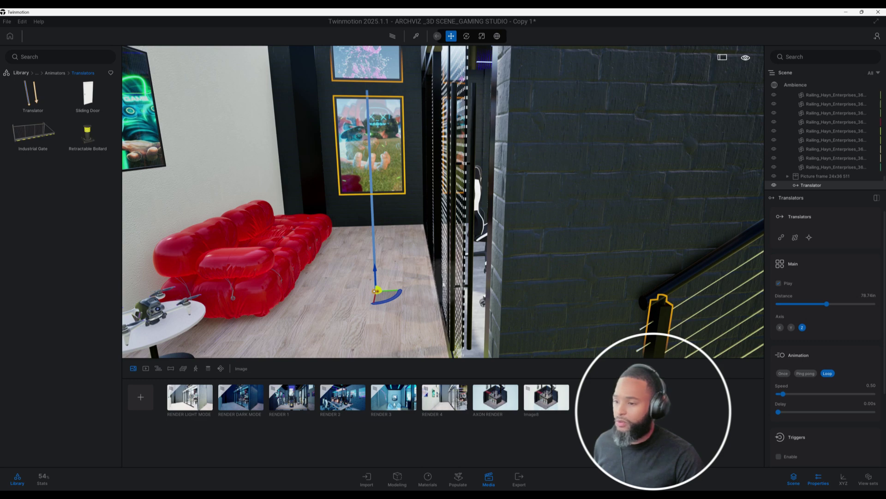
middle_click_drag(383, 277, 468, 270)
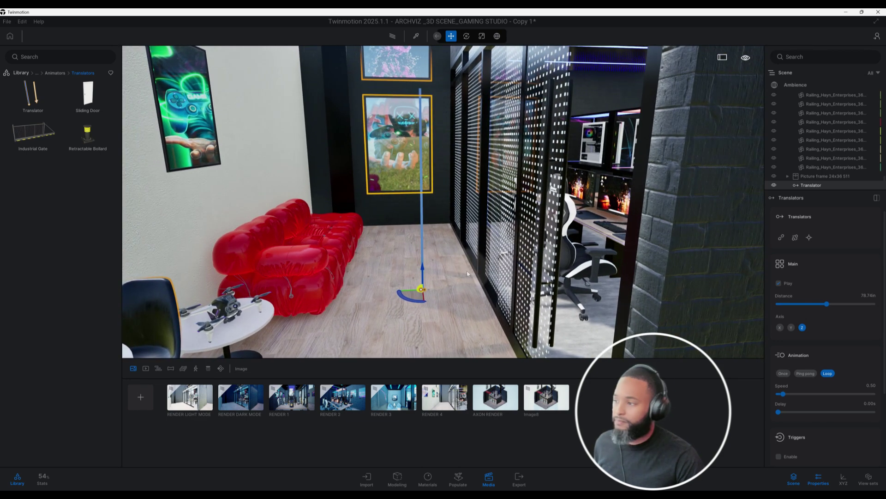
left_click(788, 237)
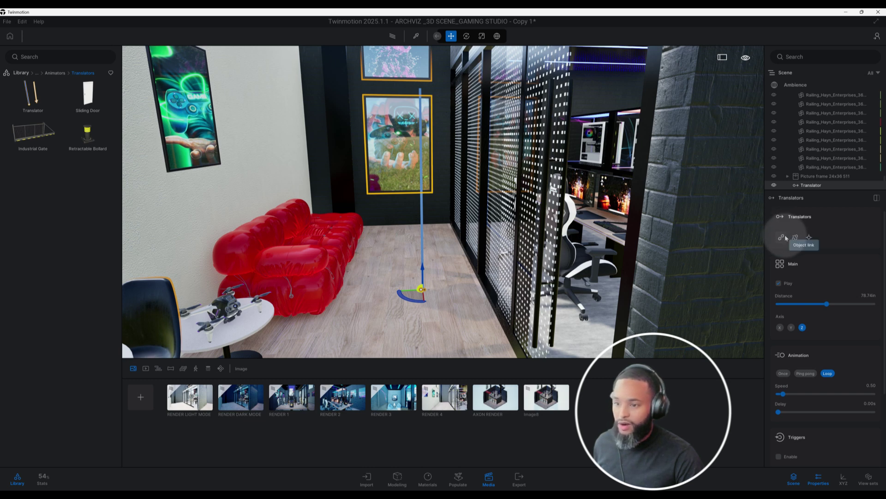
left_click(783, 239)
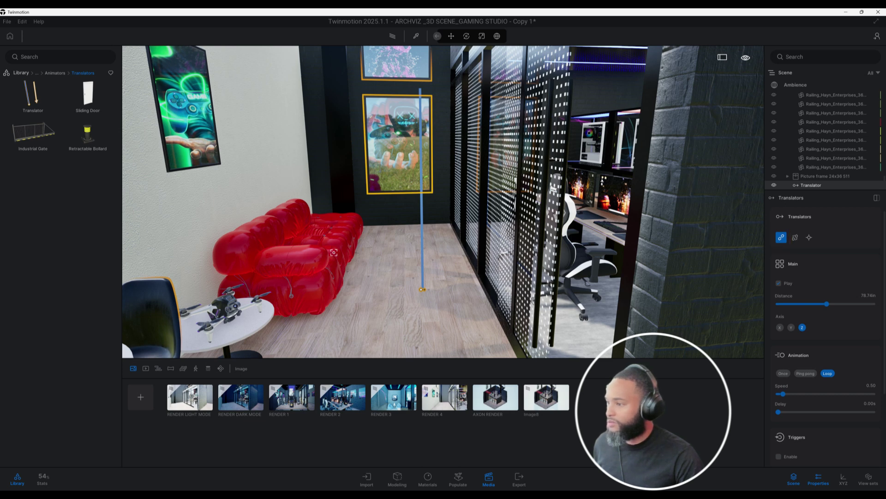
left_click(324, 255)
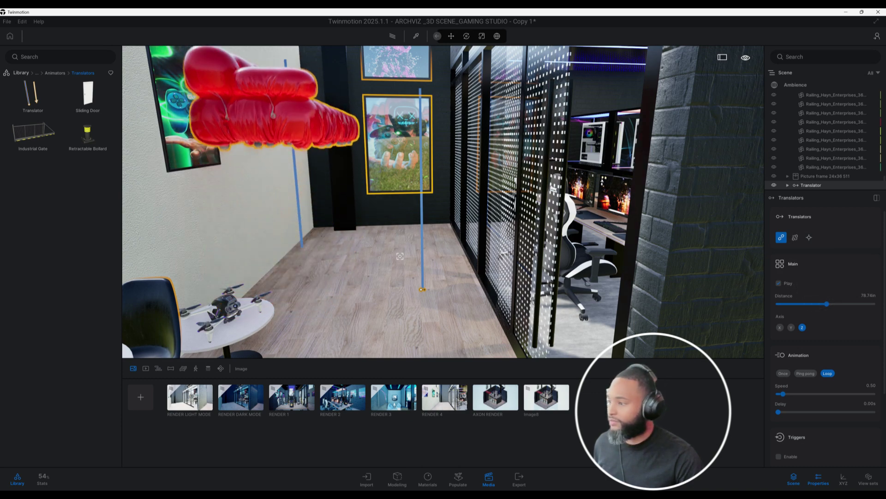
Link the small round table, the drone and the tall white table with its black chairs to the Translator
left_click(255, 321)
middle_click_drag(256, 322, 245, 290, "shift")
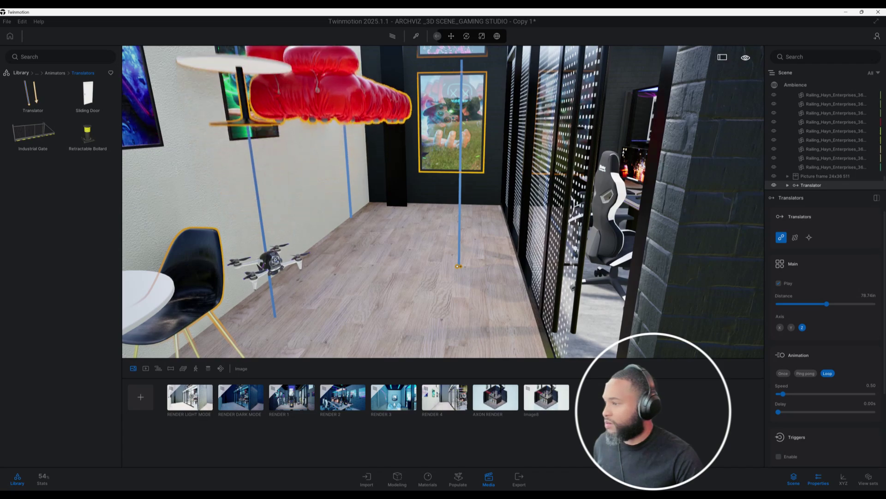
left_click(275, 260)
middle_click_drag(276, 259, 243, 268)
left_click(240, 254)
Link the framed posters along the walls, the arcade machine and the upstairs bean bag to the Translator
middle_click_drag(509, 176, 480, 245)
scroll(480, 245, "up", 5)
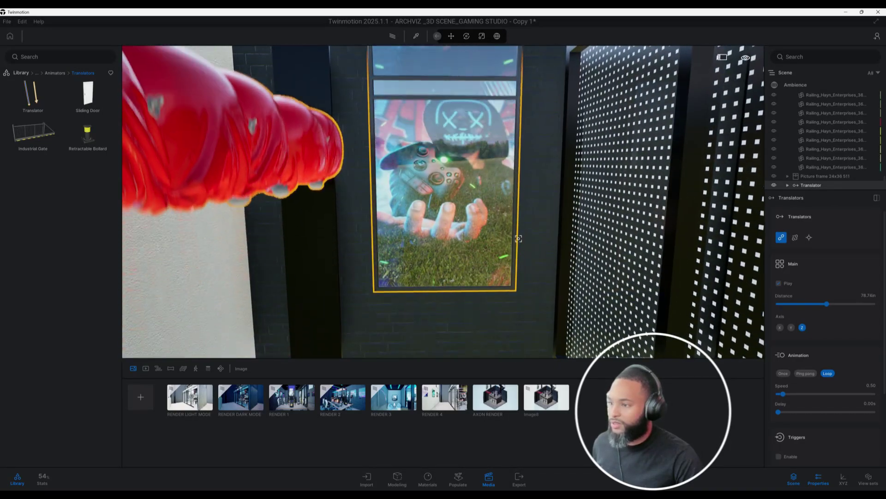
middle_click_drag(516, 237, 501, 284)
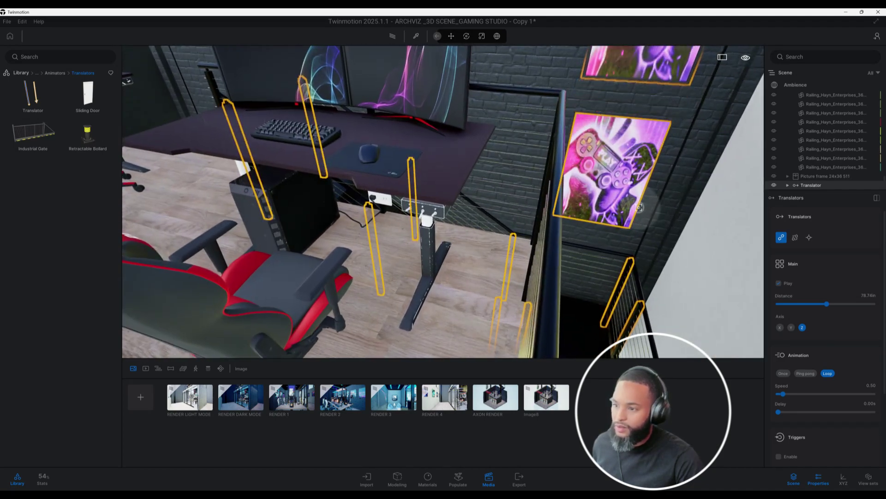
middle_click_drag(586, 148, 479, 178, "shift")
scroll(479, 179, "down", 5)
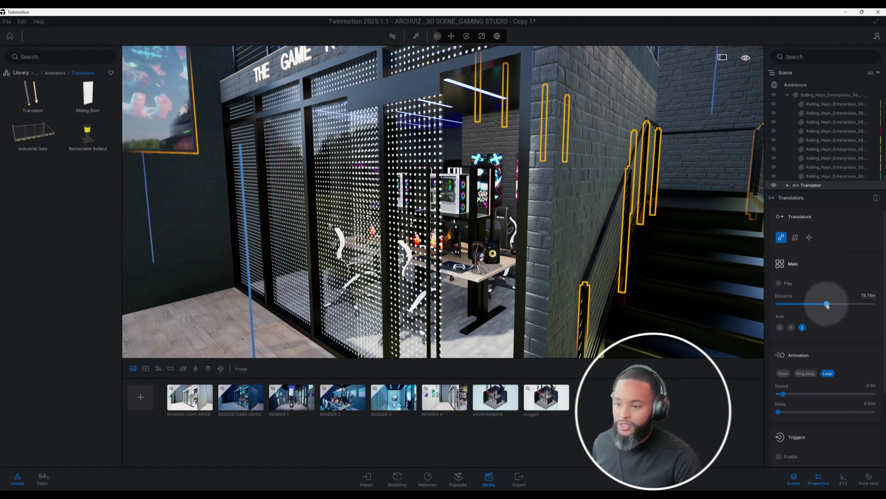
Set the Translator's movement distance to 225 in
scroll(825, 297, "down", 2)
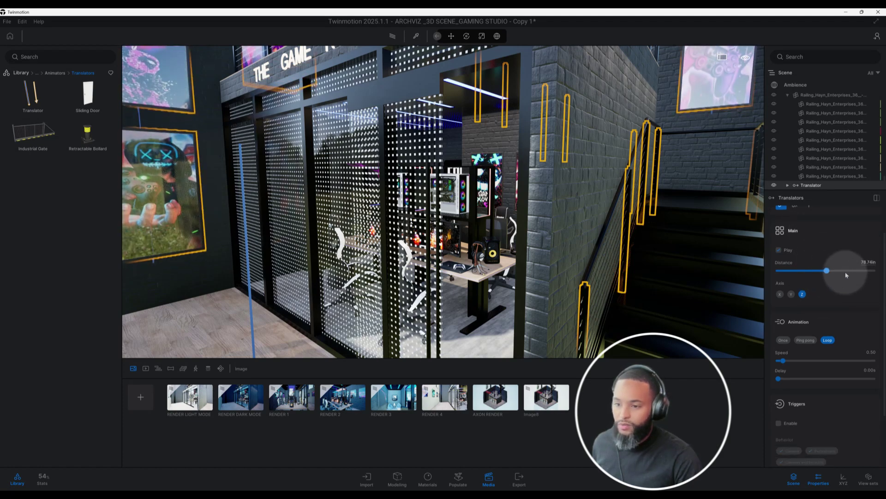
left_click(873, 261)
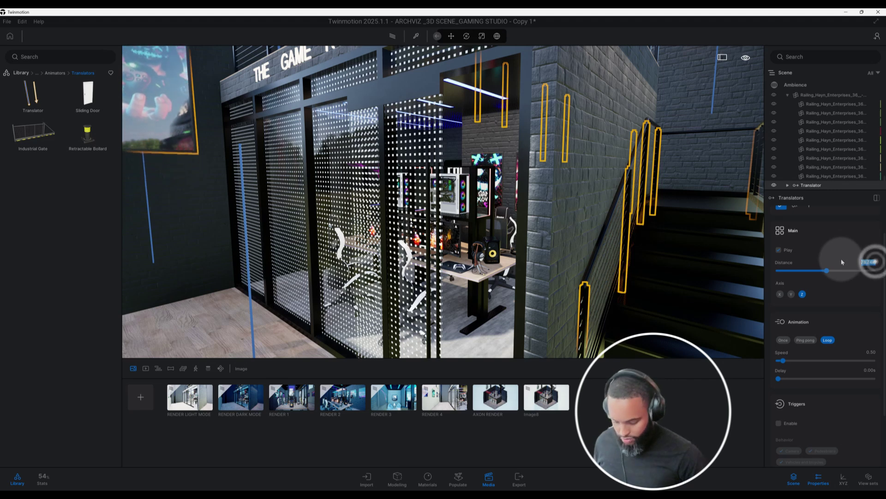
type("225")
key("Return")
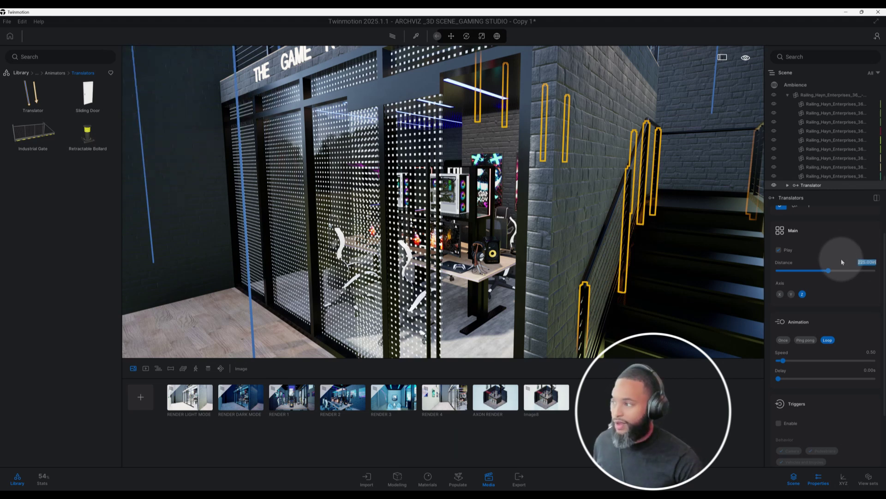
Try the Once animation mode on the Translator and follow the linked objects up above the building's roof
scroll(827, 271, "down", 2)
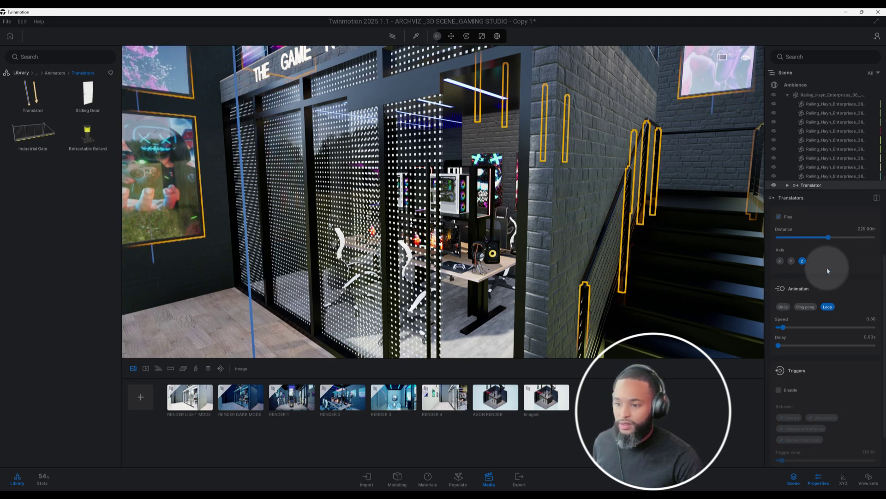
scroll(828, 271, "down", 2)
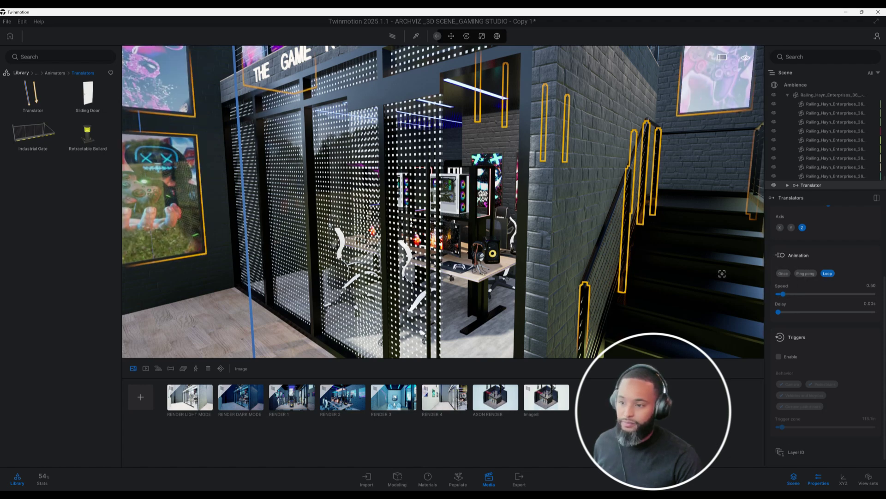
left_click(783, 275)
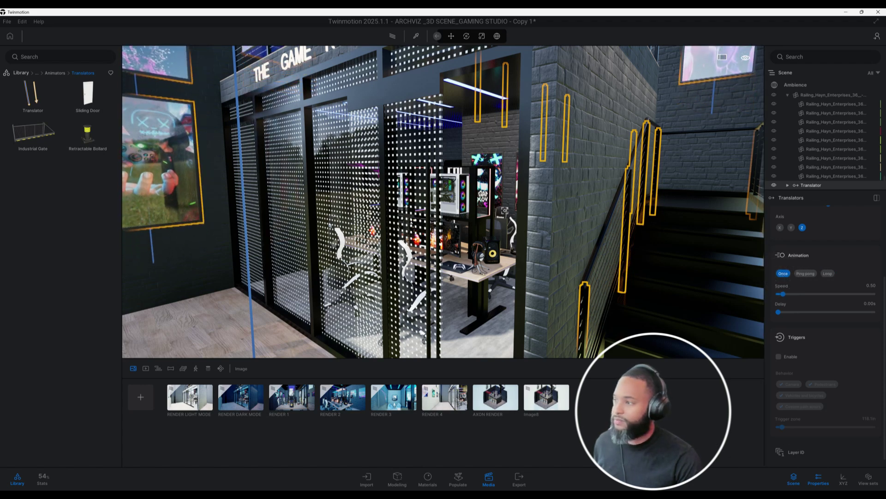
middle_click_drag(552, 203, 577, 277)
middle_click_drag(446, 103, 513, 332)
middle_click_drag(512, 302, 532, 269)
scroll(442, 201, "down", 3)
scroll(442, 201, "down", 5)
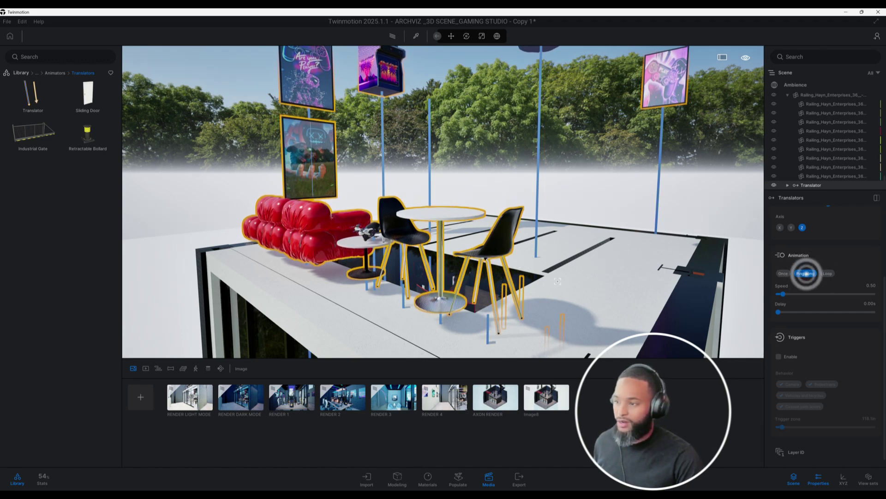
Set the Translator's animation mode to Ping pong and its speed to 1.00
middle_click_drag(545, 323, 417, 185)
scroll(537, 263, "up", 3)
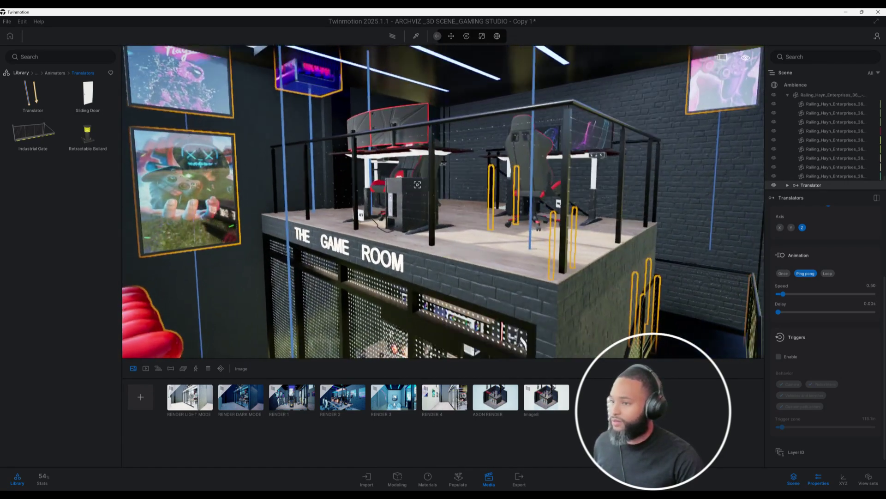
key("Page_Down")
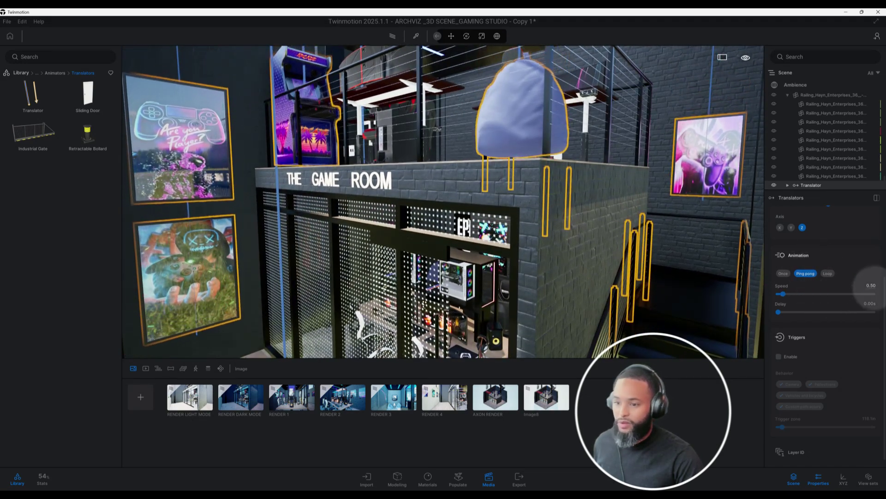
left_click(867, 284)
type("1")
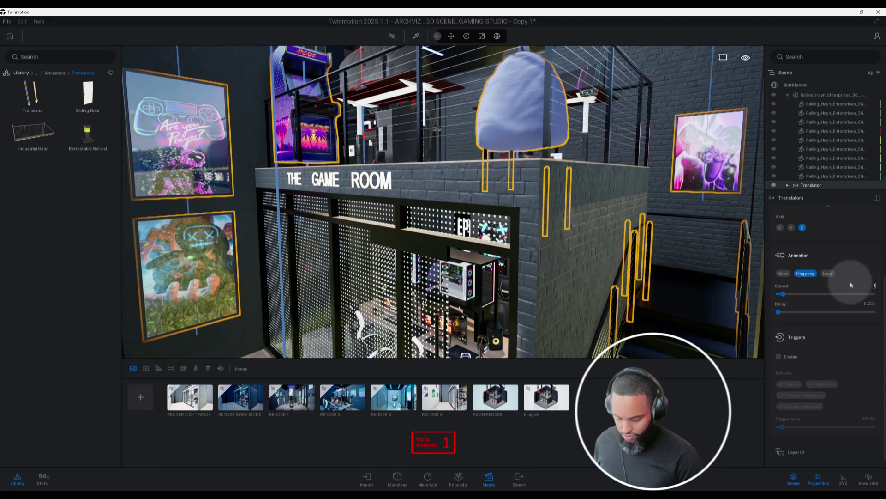
key("Return")
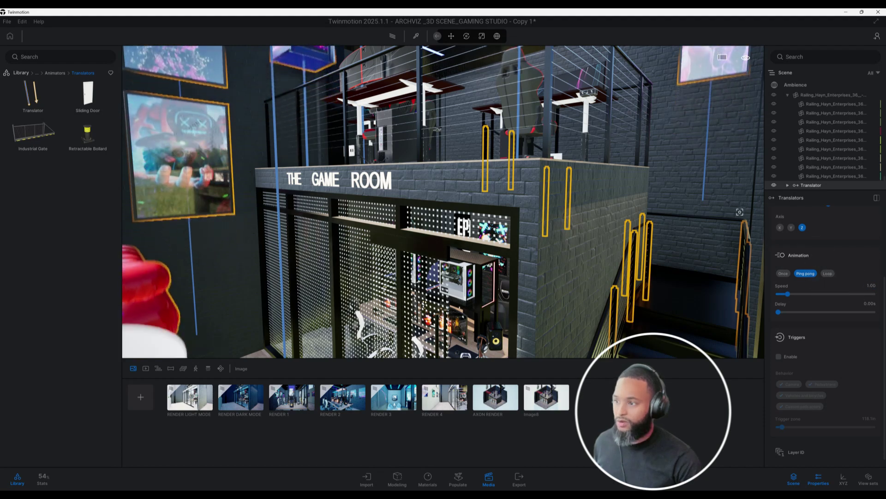
Set the Translator's animation delay to 5 seconds
key("w")
key("e")
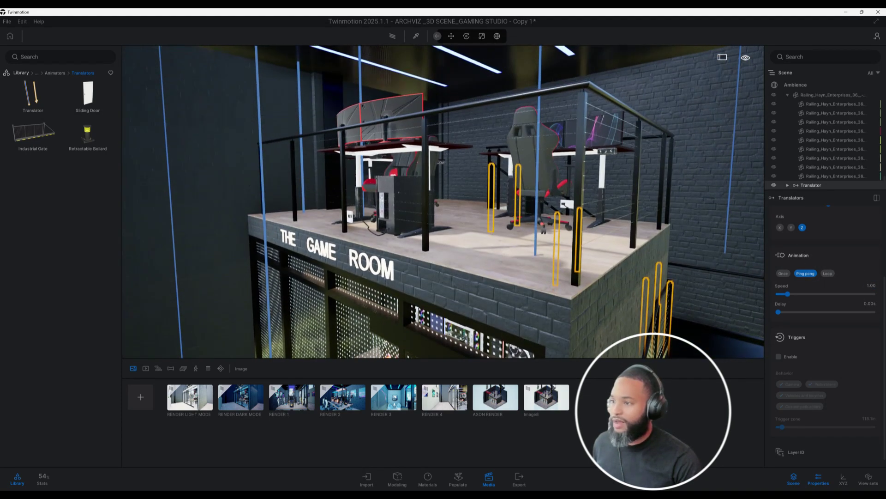
key("q")
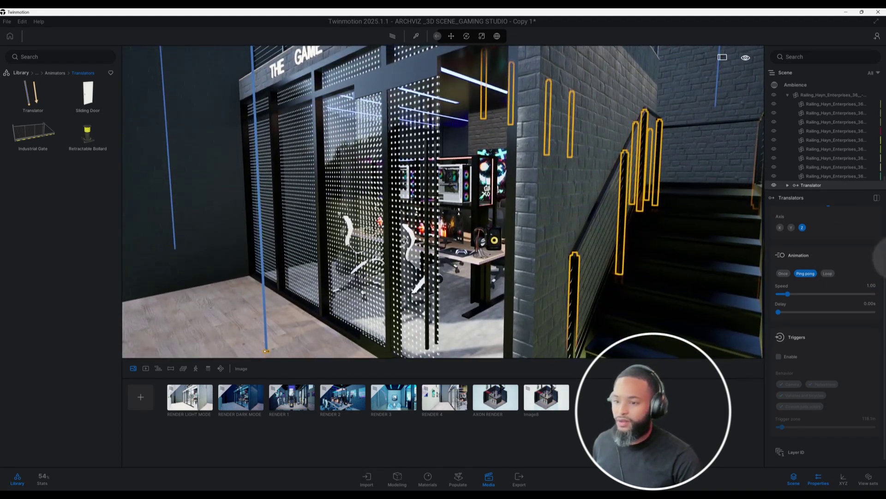
scroll(851, 283, "down", 1)
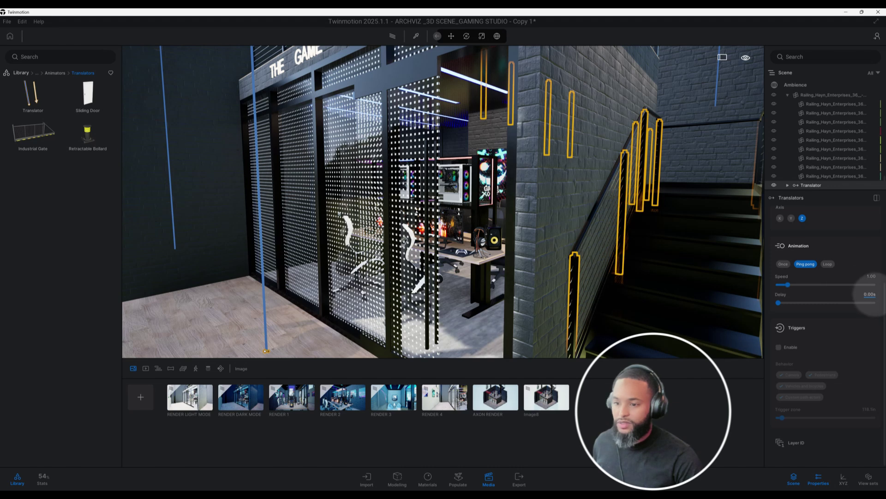
left_click(873, 294)
type("5")
key("Return")
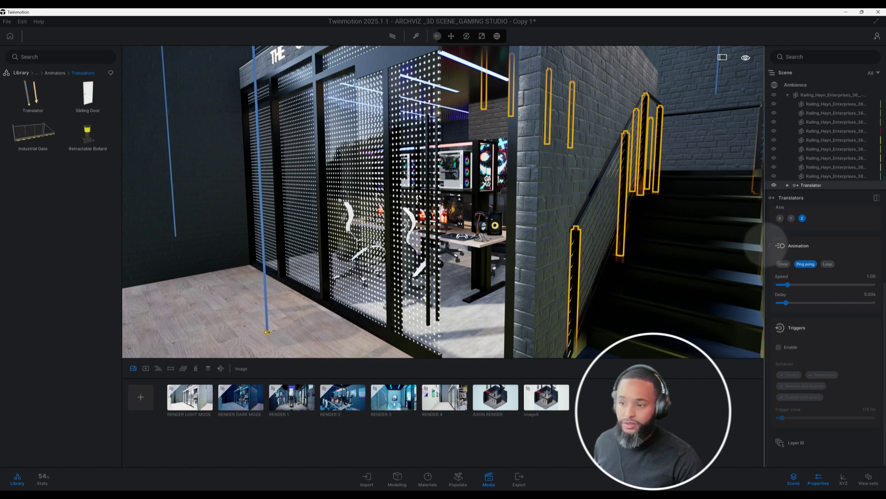
Go into the game room and examine the lounge corner with the wall-mounted screen, bean bags and Epic Games logo
middle_click_drag(532, 177, 531, 150)
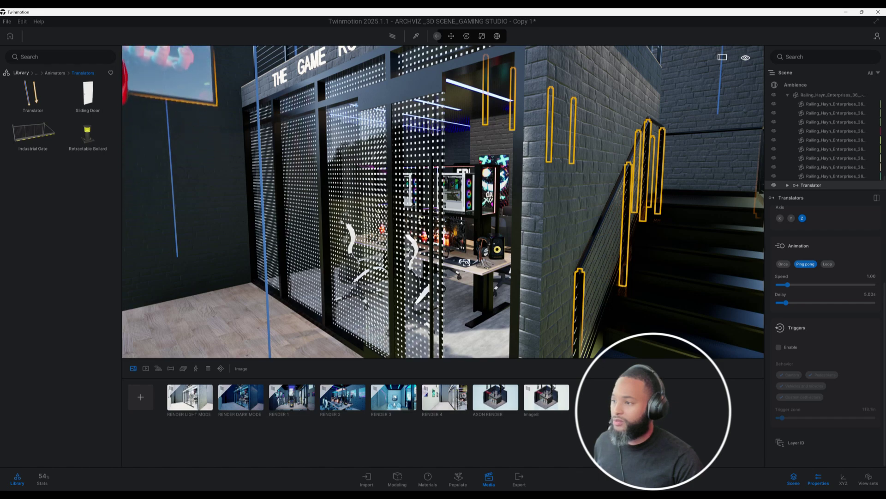
scroll(458, 261, "up", 4)
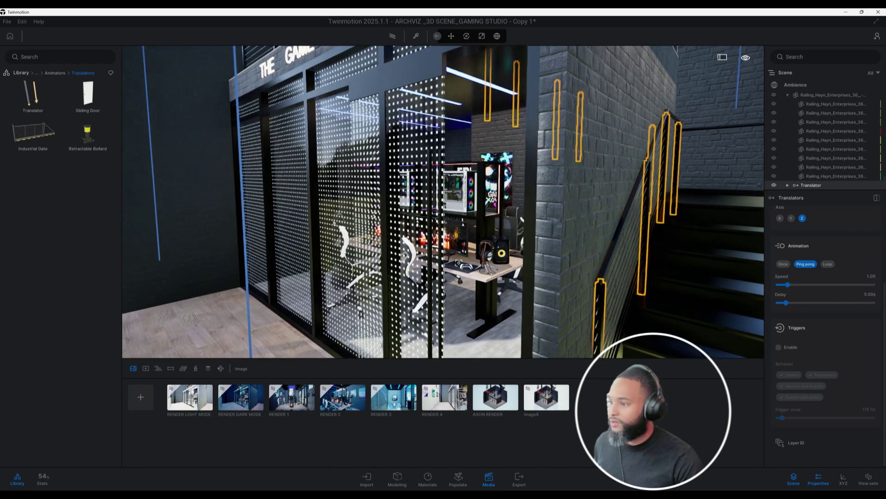
scroll(478, 288, "up", 8)
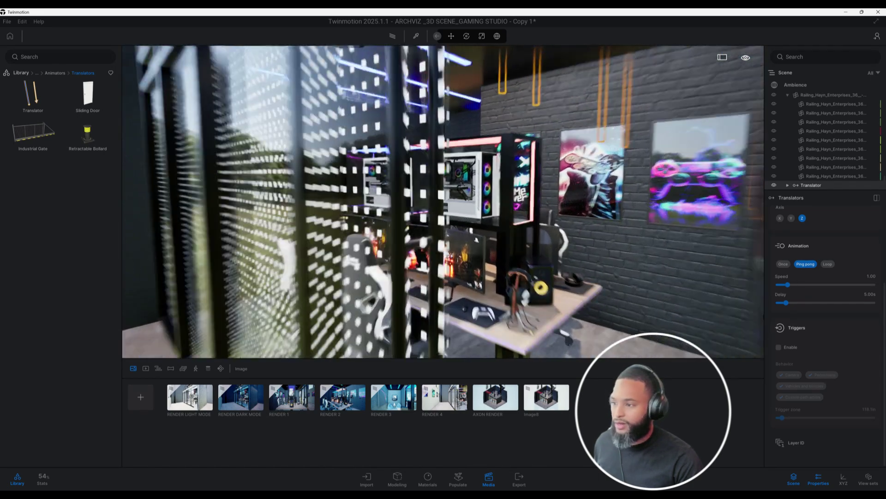
scroll(450, 283, "up", 5)
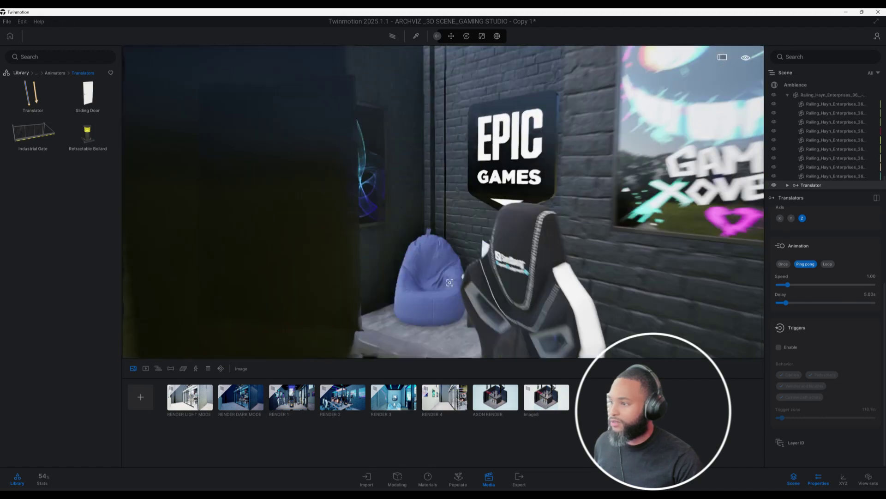
right_click_drag(450, 282, 415, 278)
scroll(476, 283, "up", 2, "shift")
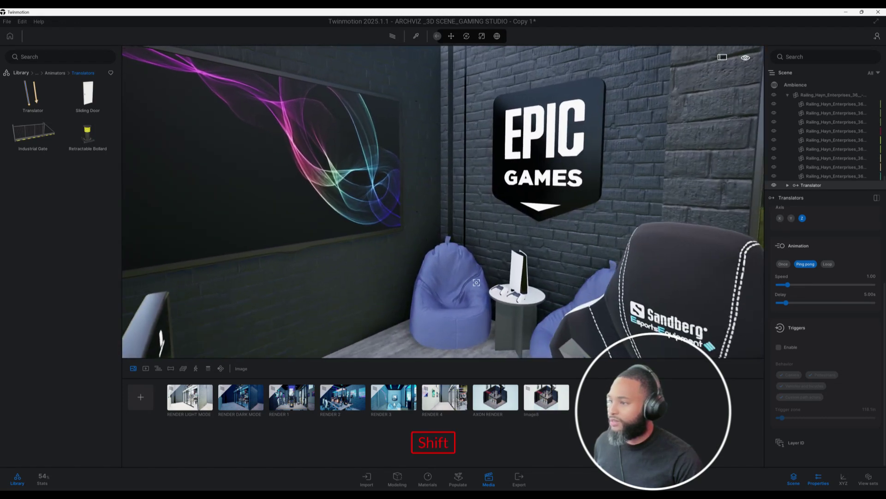
right_click_drag(476, 284, 436, 274)
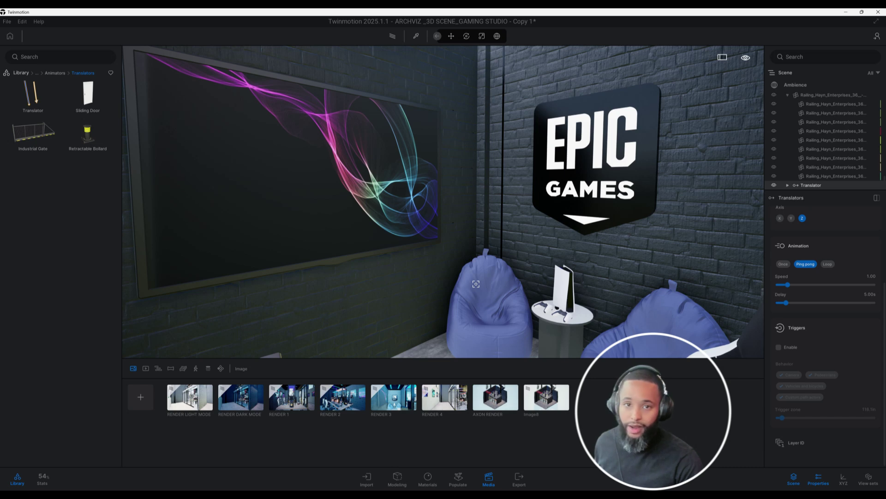
mouse_move(475, 283)
middle_mouse_down()
mouse_move(500, 300)
mouse_move(488, 286)
middle_mouse_up()
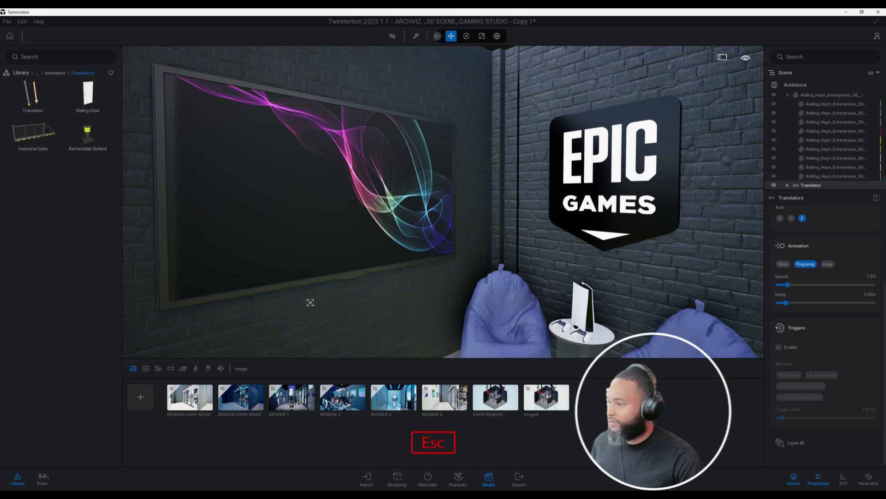
Deselect the Translator and create a new video whose first keyframe shows the lounge corner with the Epic Games logo
left_click(310, 302)
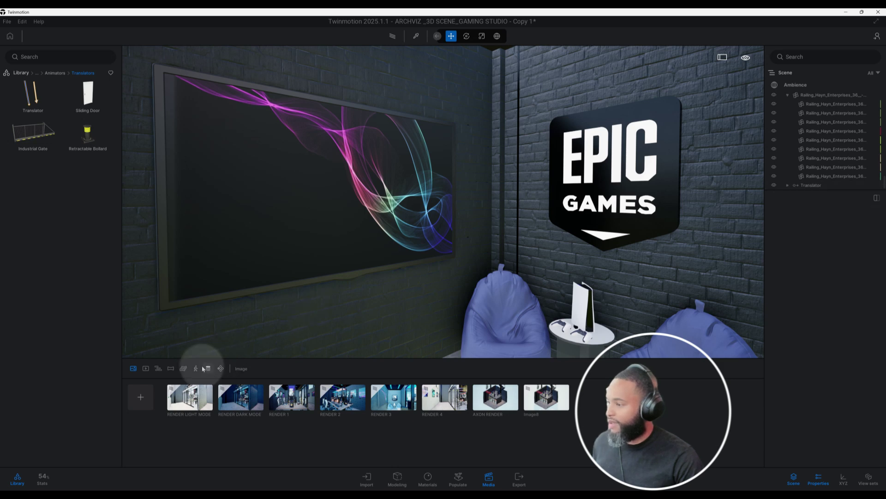
left_click(145, 369)
left_click(145, 399)
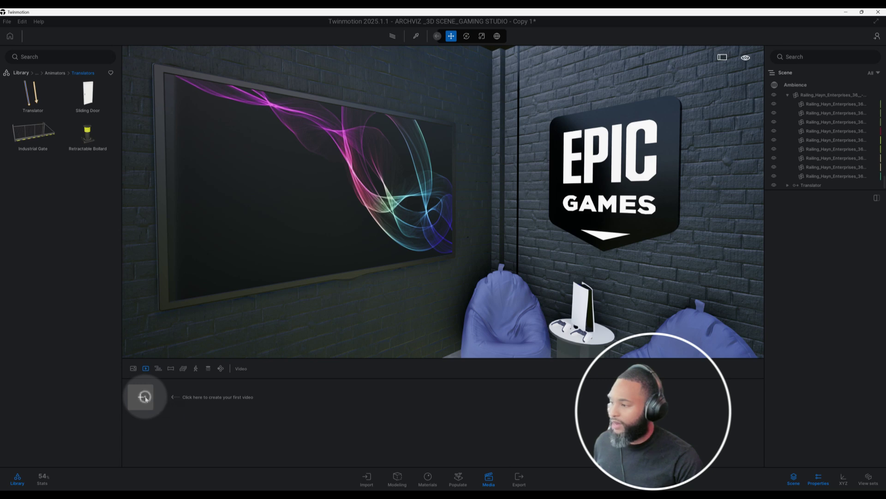
left_click(145, 397)
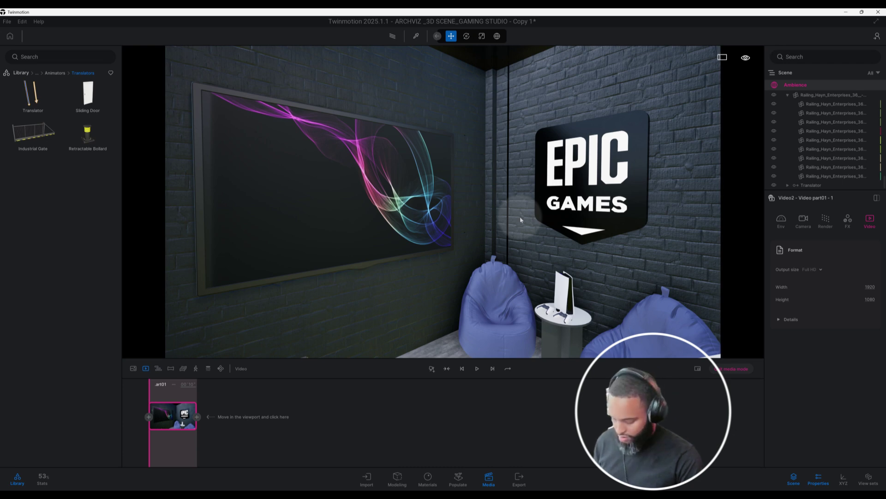
Add a second video keyframe framing the gaming desks, chairs and illuminated PC shelf
key("Down")
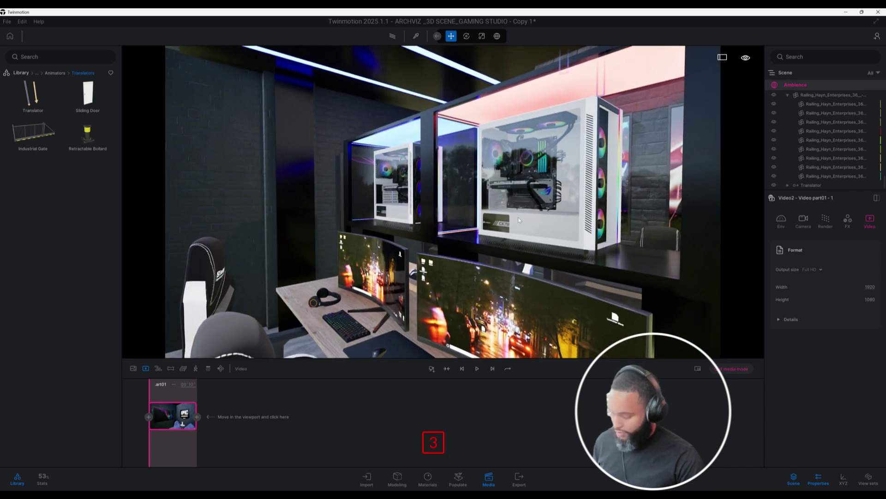
key("Down")
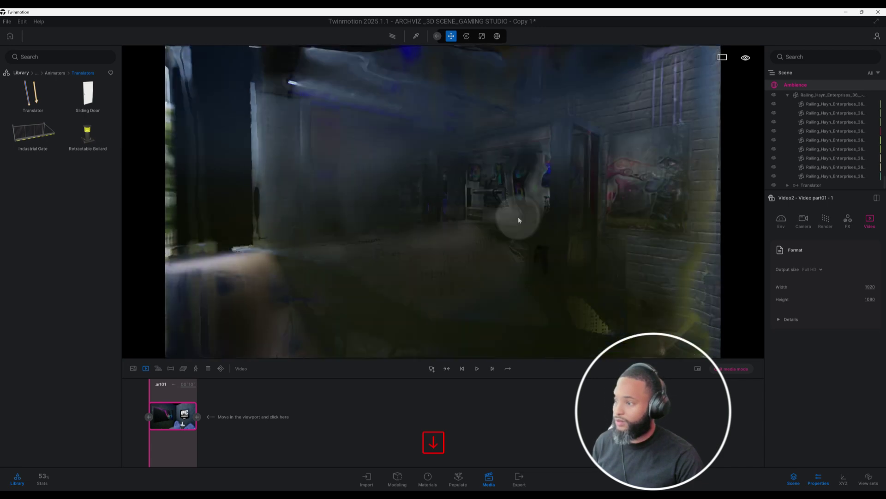
key("Up")
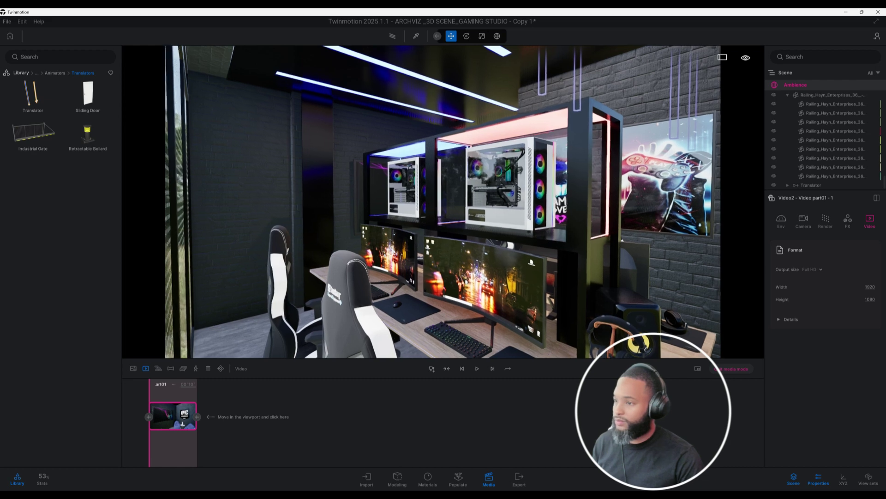
middle_click_drag(518, 217, 482, 200)
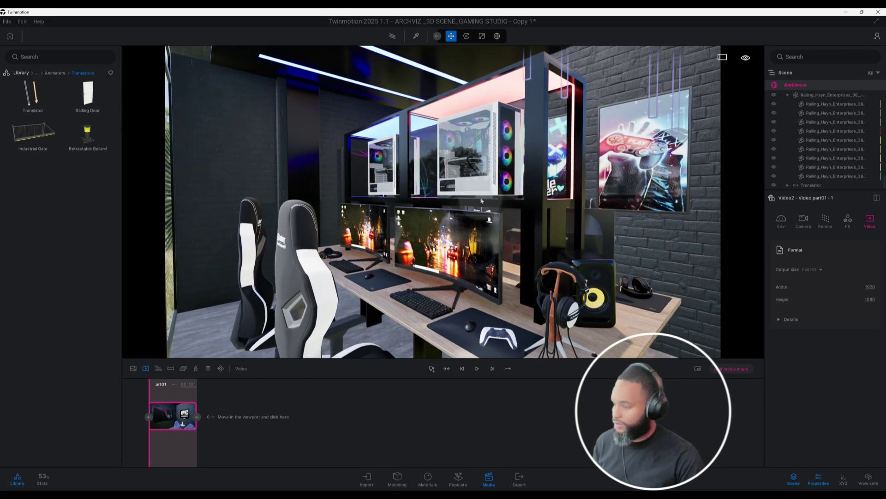
left_click(197, 416)
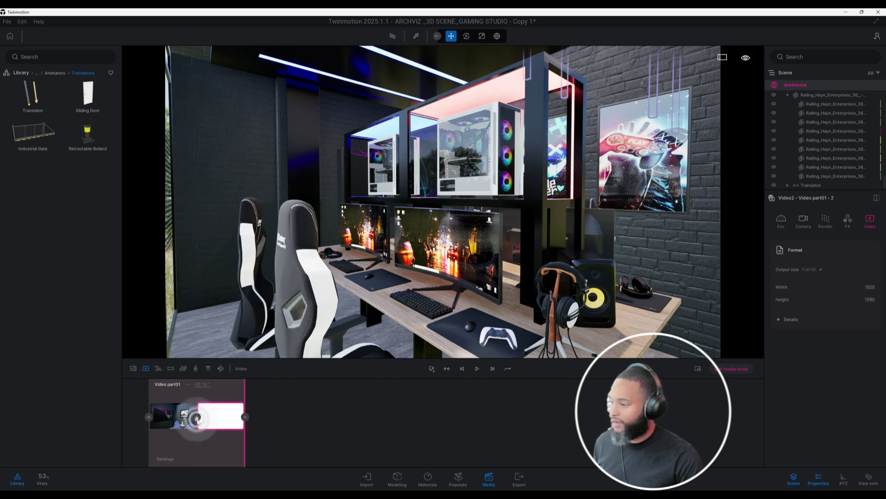
Add a third video keyframe from outside, framing The Game Room's perforated front and the staircase
scroll(470, 269, "down", 6)
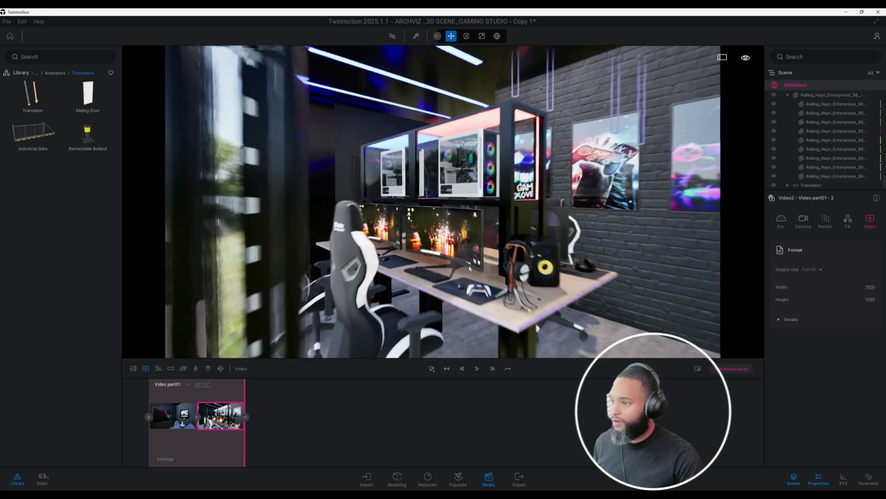
scroll(469, 269, "down", 5)
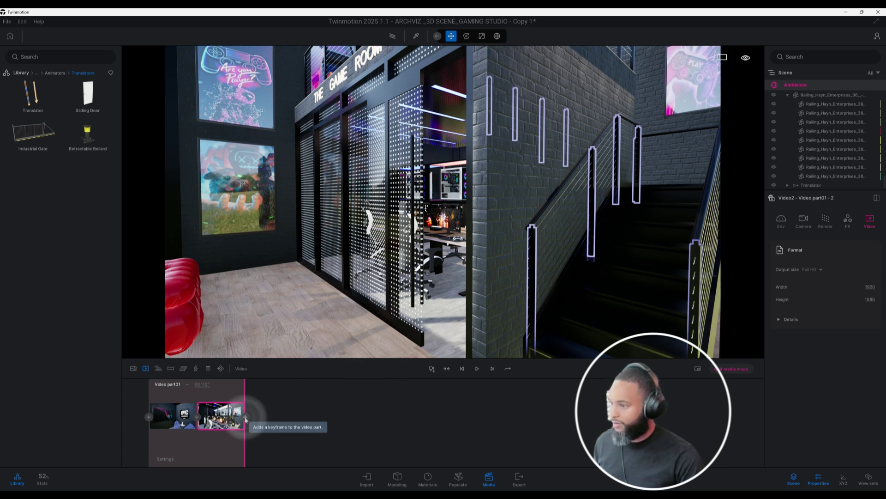
left_click(245, 417)
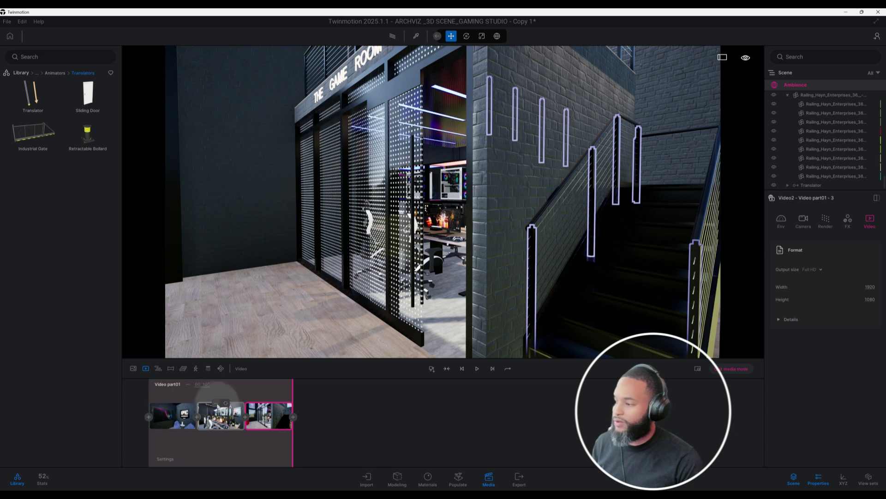
Set the duration of Video part01 to 20 seconds
mouse_move(174, 414)
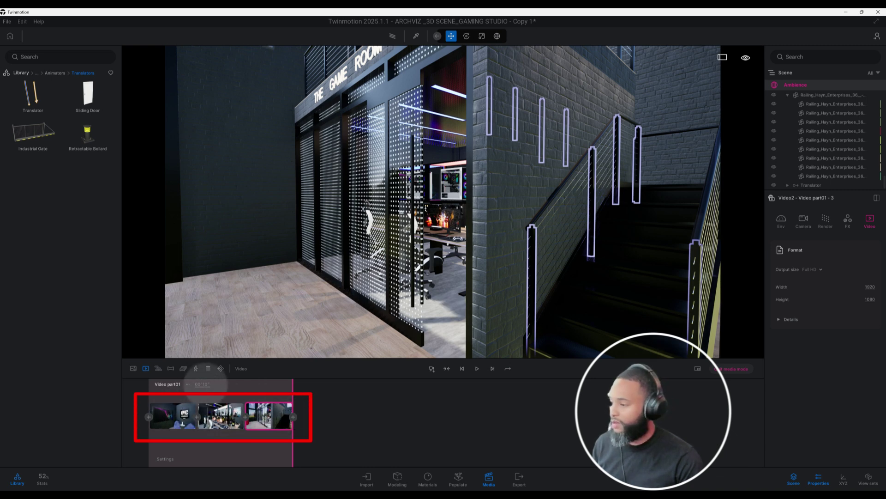
left_click(206, 384)
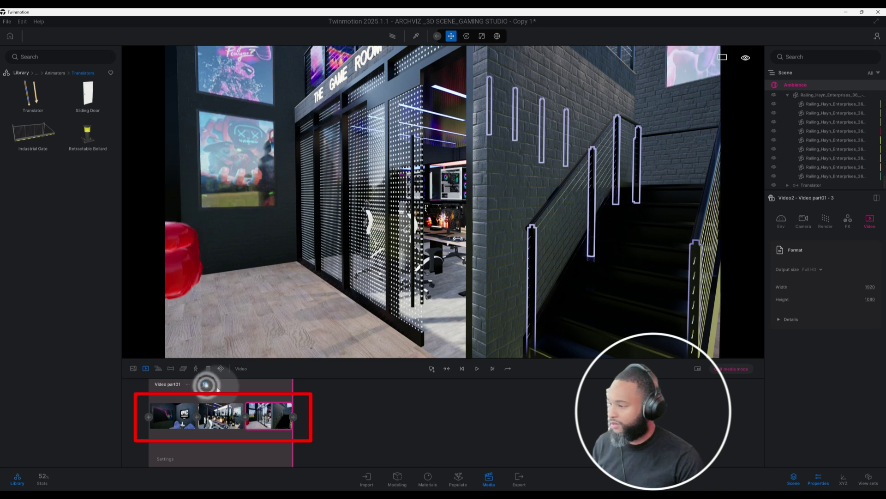
type("20")
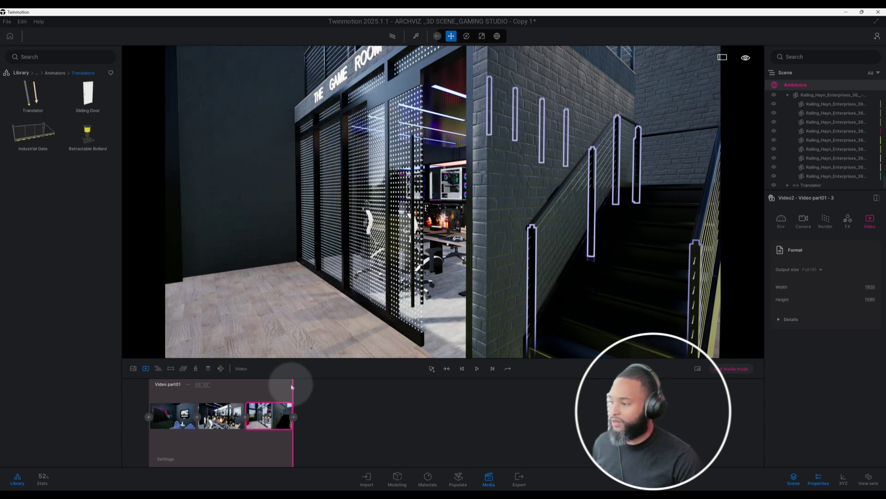
Rewind the video to its start and play back the camera path to preview the animation
left_click_drag(293, 387, 147, 384)
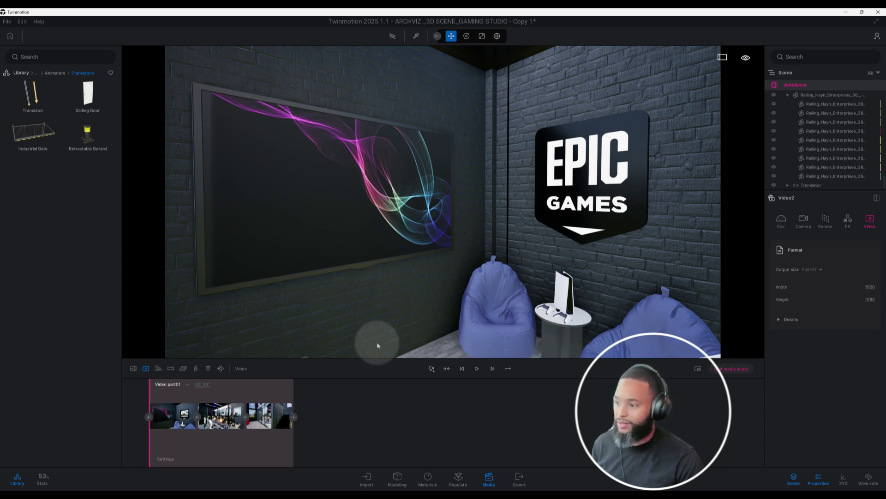
left_click(477, 369)
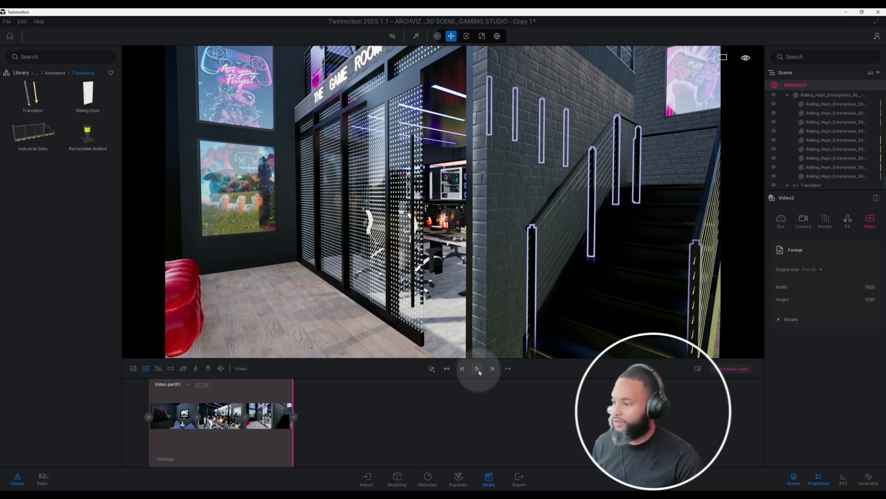
left_click(478, 369)
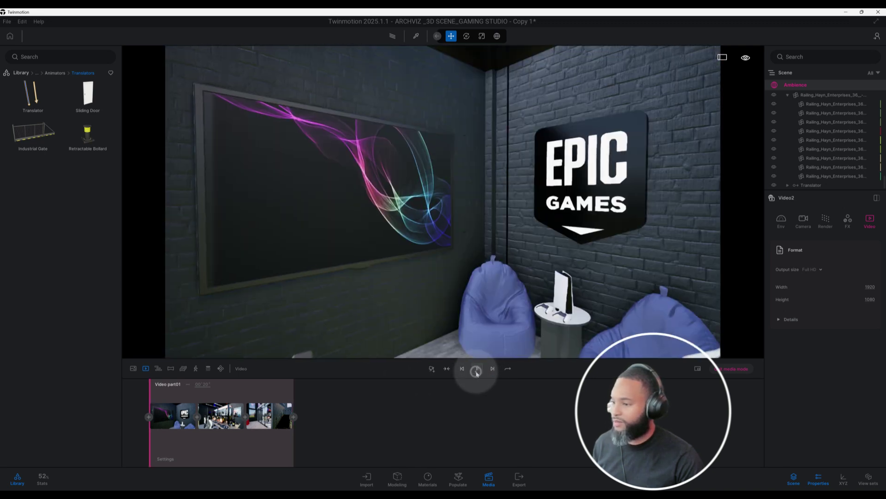
left_click(476, 369)
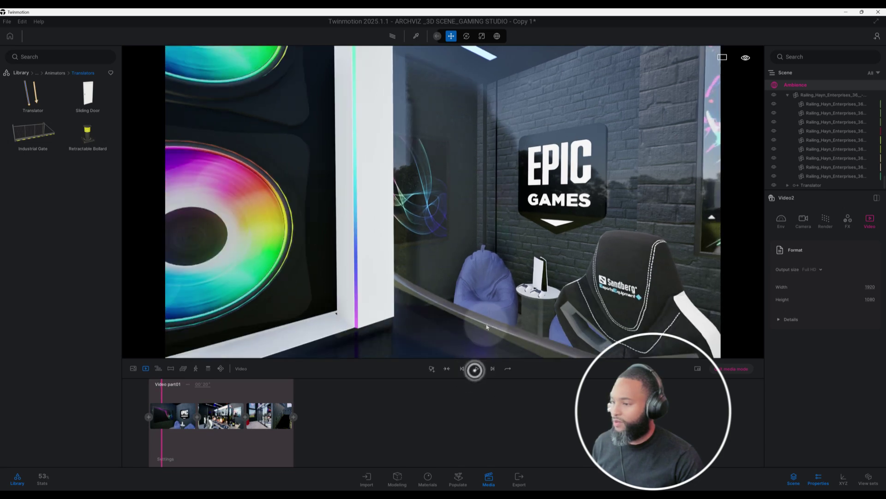
Leave media mode, search the scene for "tr" and select the Translator to show its object link options
left_click(748, 370)
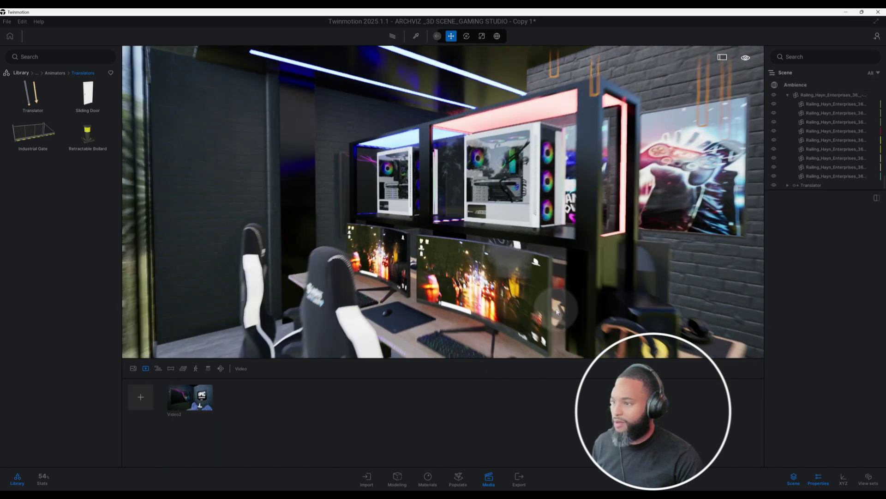
scroll(555, 309, "down", 2)
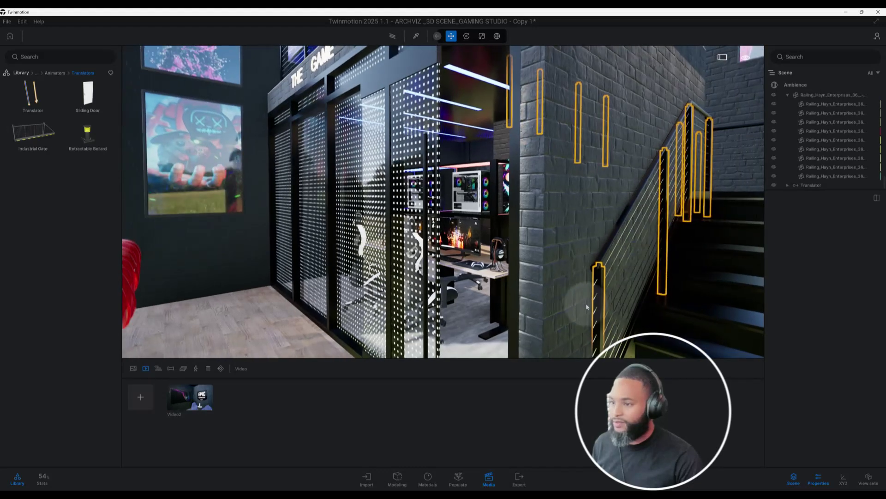
middle_click_drag(585, 307, 558, 293)
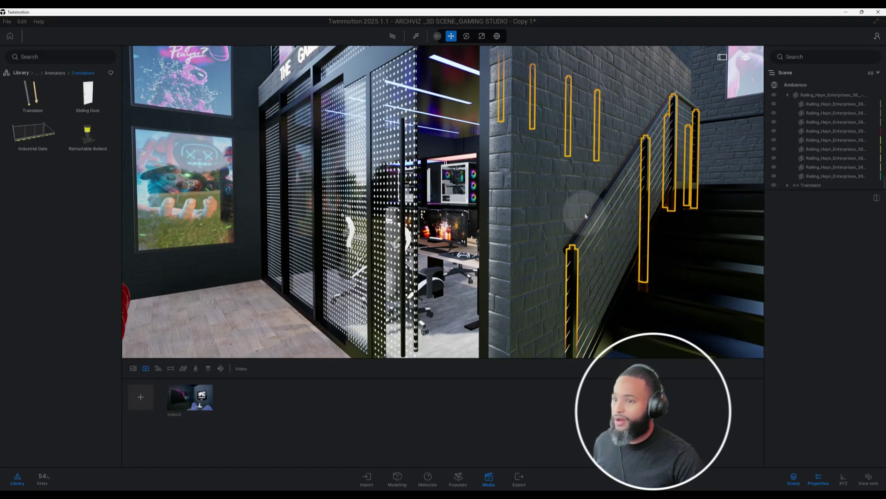
left_click(794, 57)
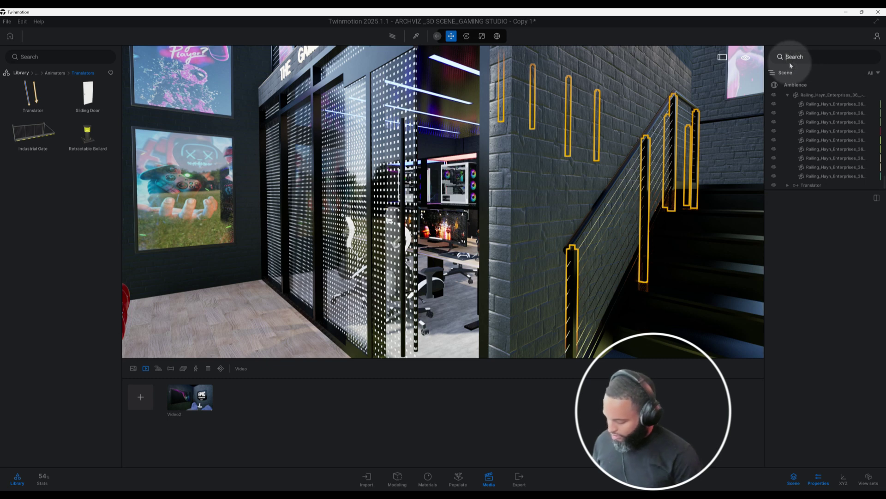
type("tr")
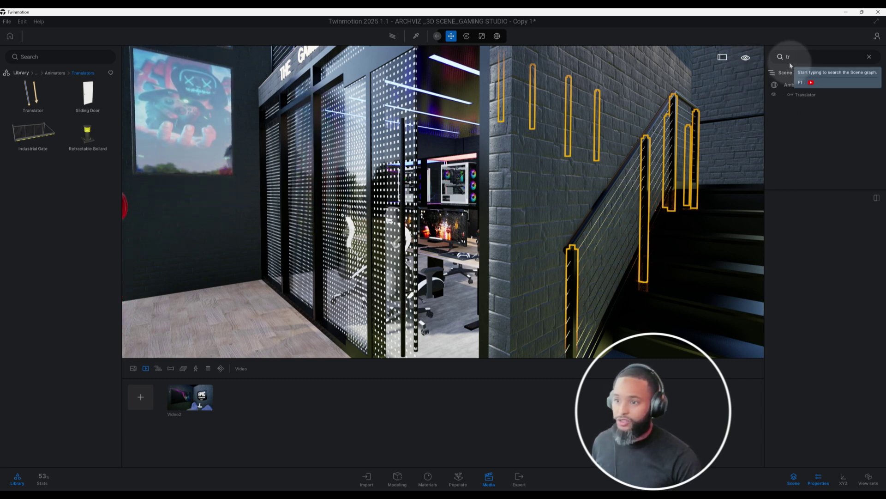
left_click(805, 95)
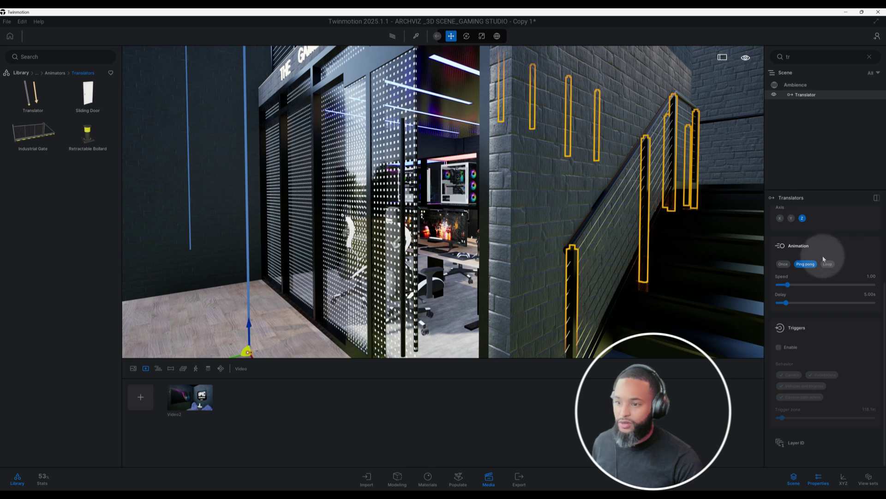
scroll(824, 259, "up", 5)
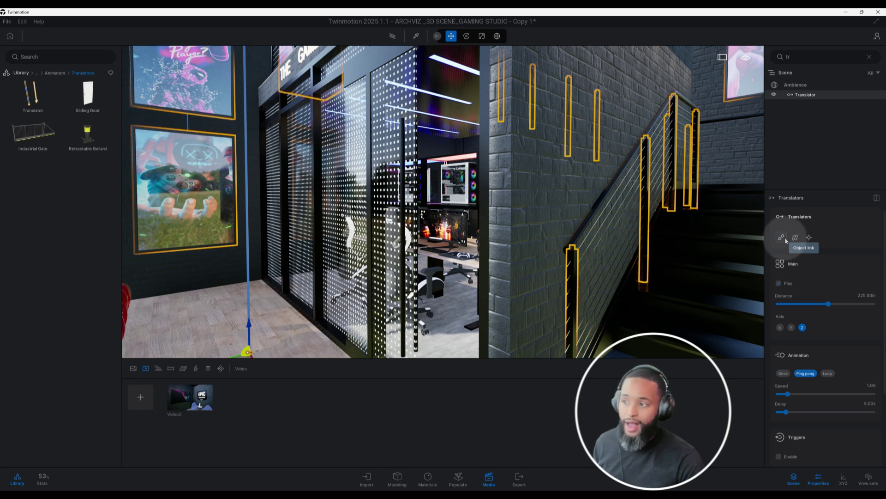
Save the project and check the auto-save interval, number of backups and path in the preferences
key("ctrl+s")
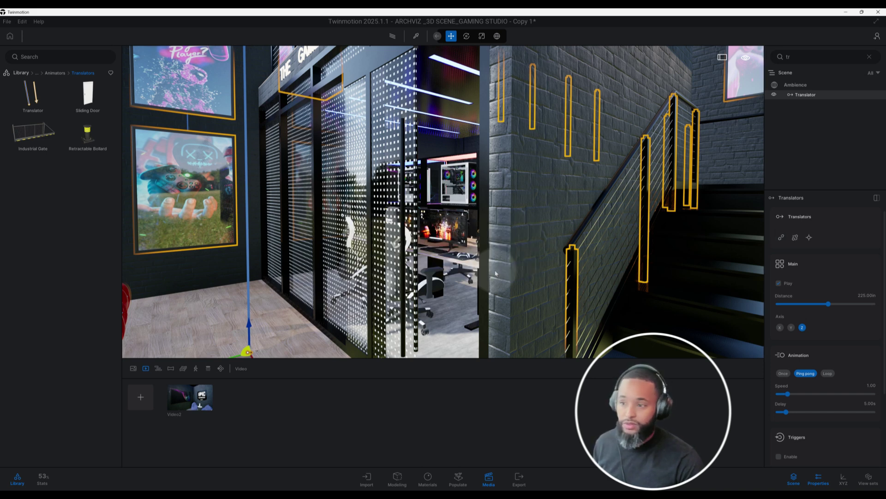
left_click(7, 21)
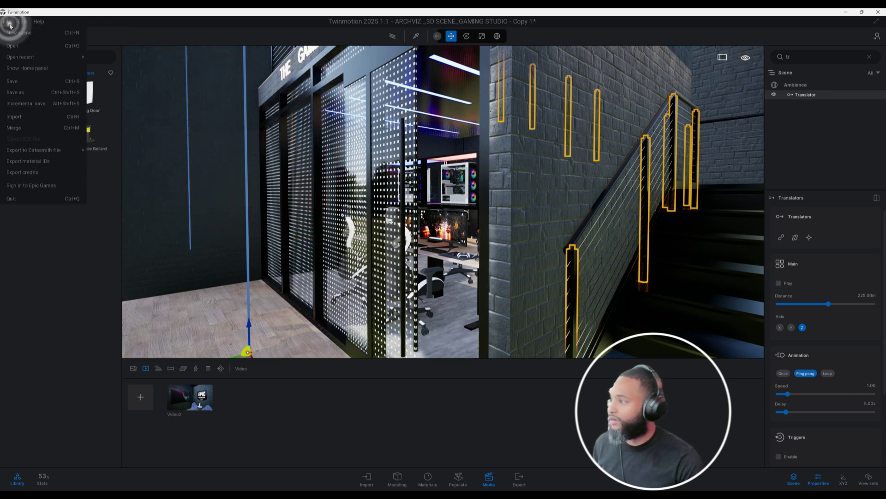
left_click(20, 23)
left_click(35, 116)
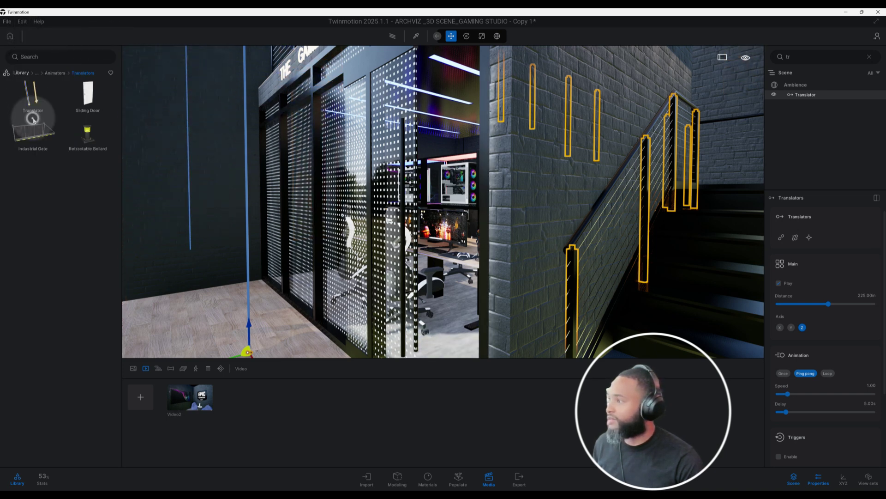
scroll(385, 222, "down", 4)
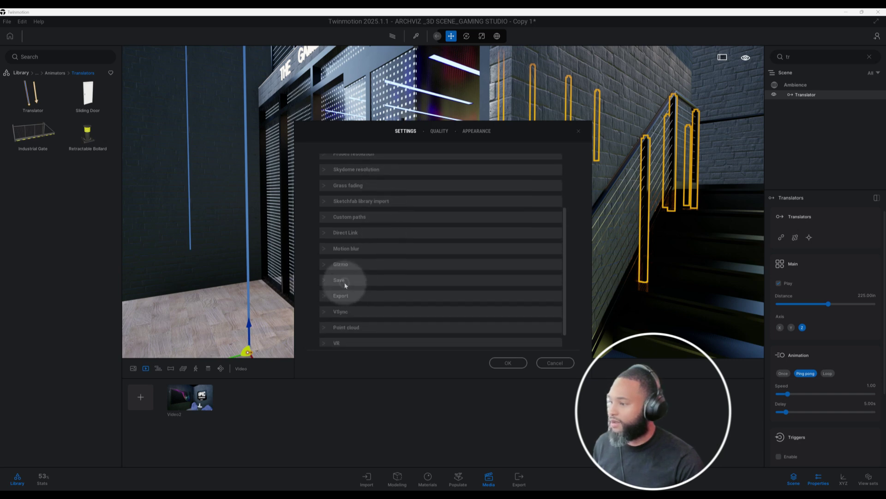
left_click(345, 283)
scroll(406, 283, "down", 1)
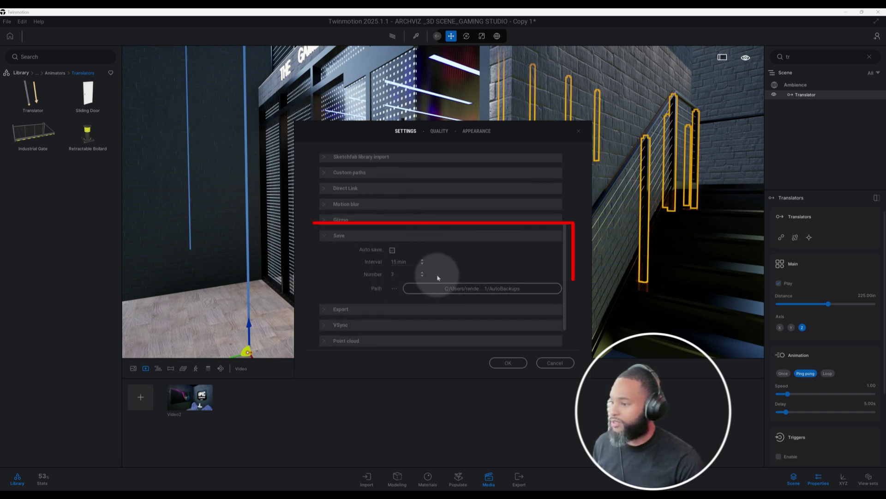
left_click(513, 362)
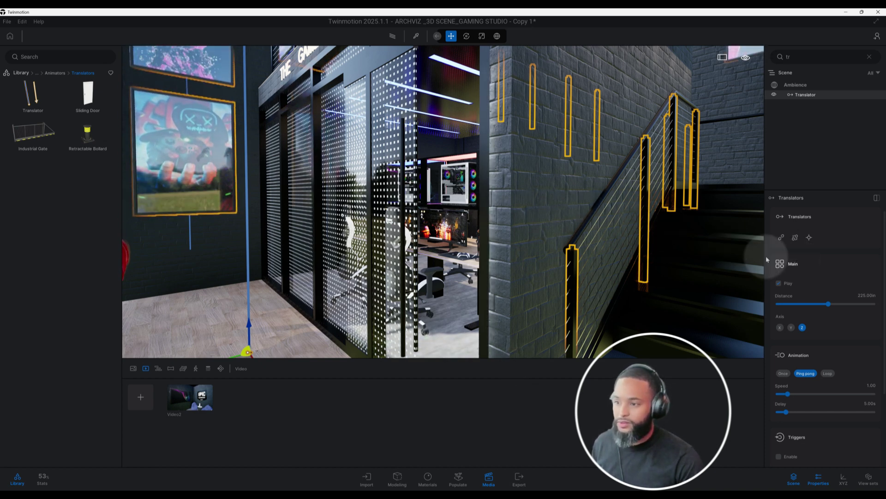
Link the staircase and its railing beside the game room to the Translator with Object link
left_click(784, 238)
scroll(683, 240, "down", 1)
middle_click_drag(578, 285, 603, 245)
scroll(604, 245, "down", 2)
scroll(624, 247, "down", 2)
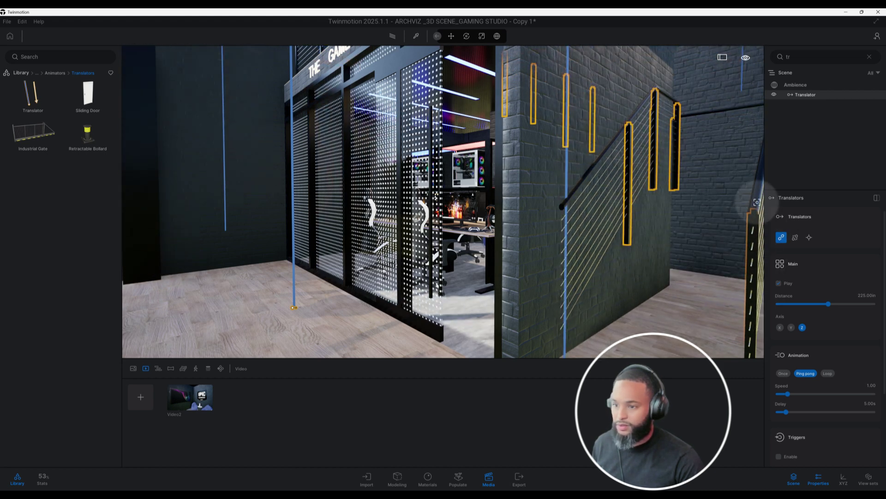
left_click(607, 148)
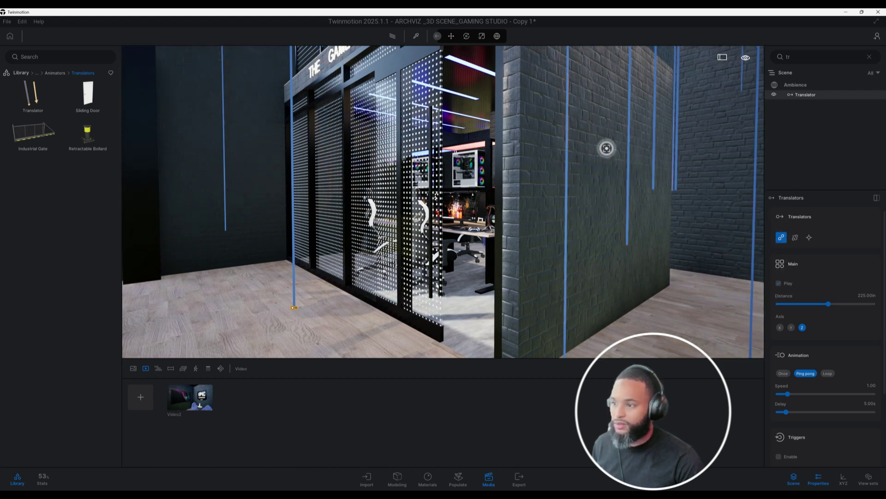
scroll(549, 187, "down", 1)
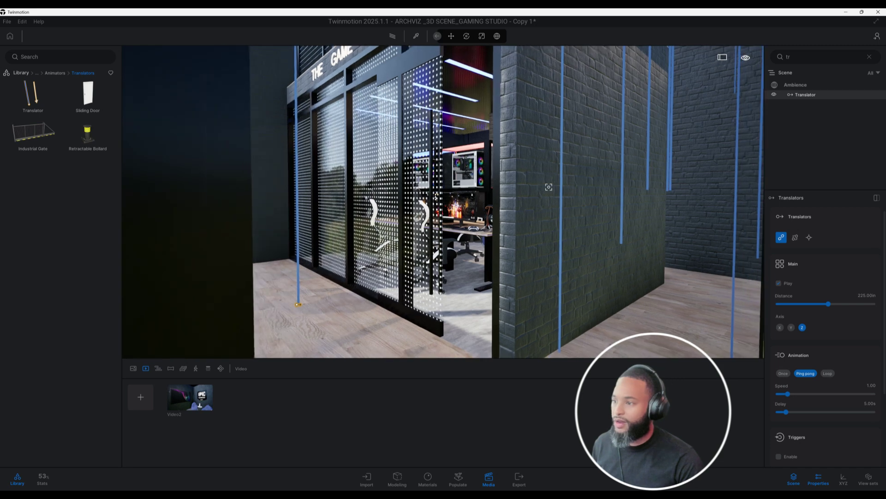
scroll(547, 187, "up", 2)
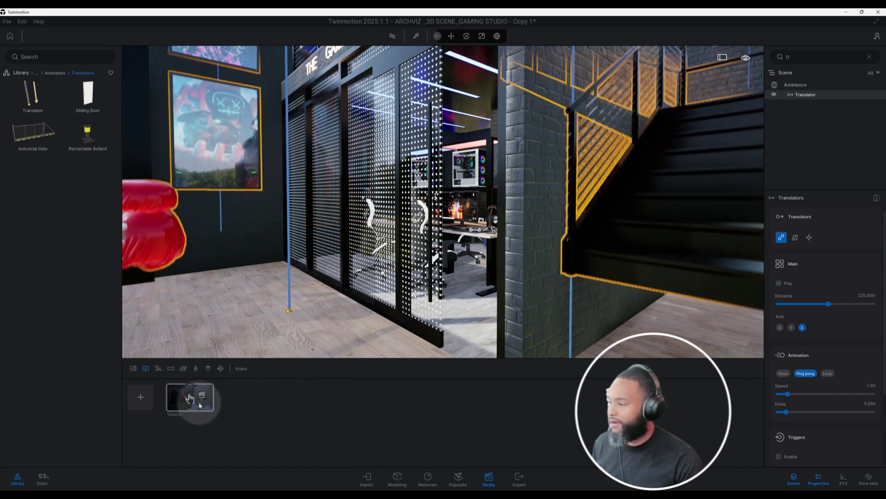
Open the saved video, play it through to preview the animation, and return to its first keyframe
double_click(189, 397)
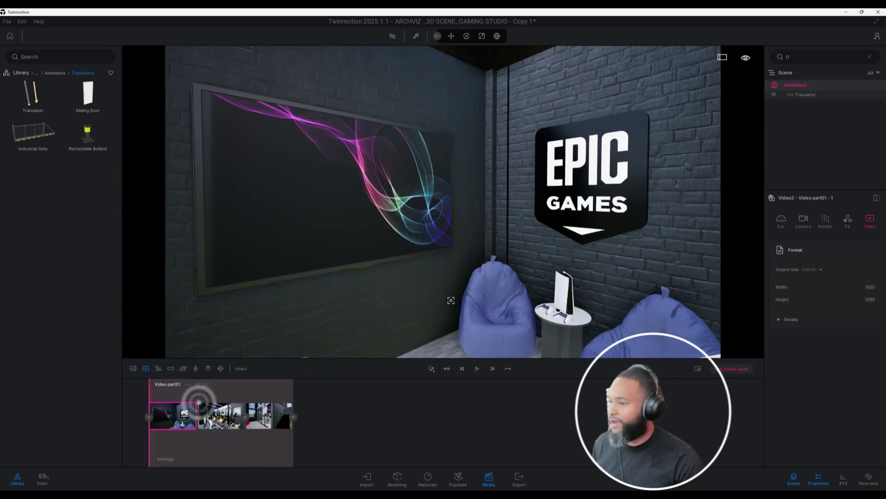
left_click(477, 369)
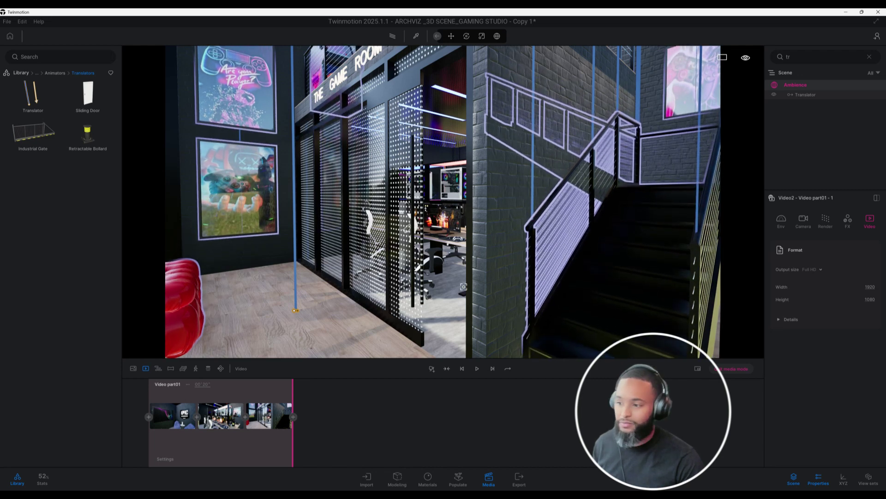
left_click(172, 416)
left_click(362, 364)
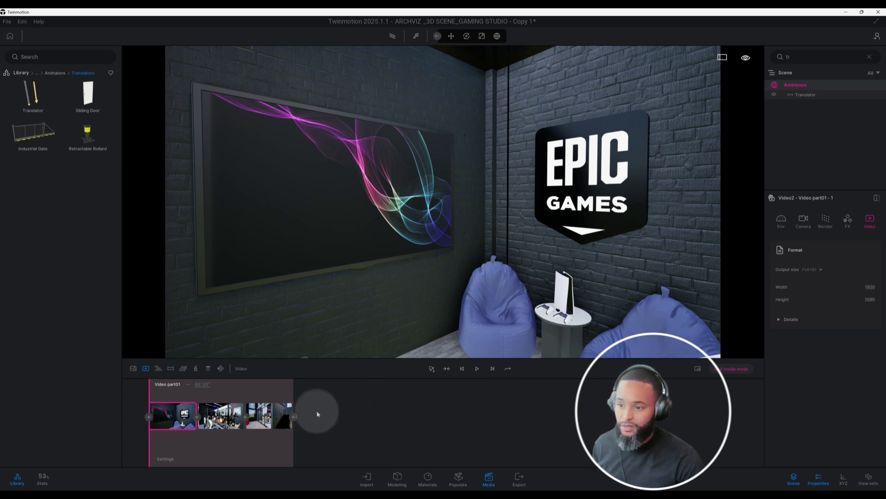
Render the first keyframe with Lumen global illumination, scene detail 4.0, reflection quality 9.3 and Accurate shadows
left_click(826, 222)
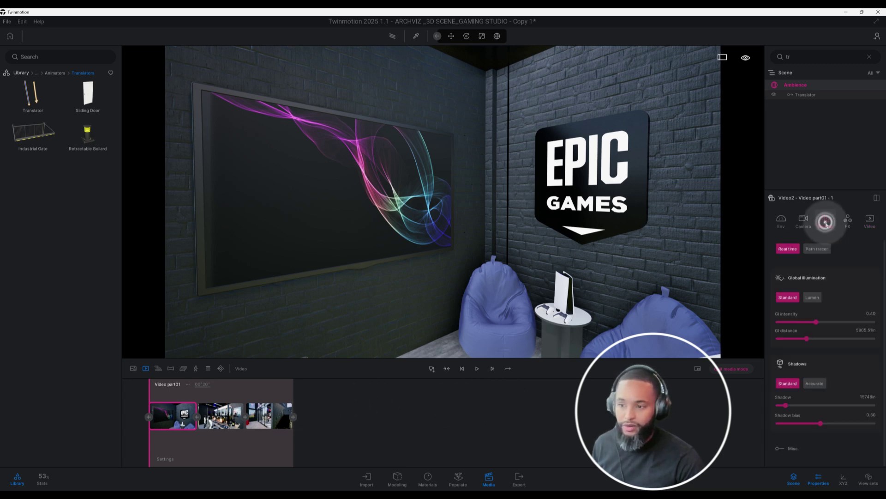
left_click(813, 299)
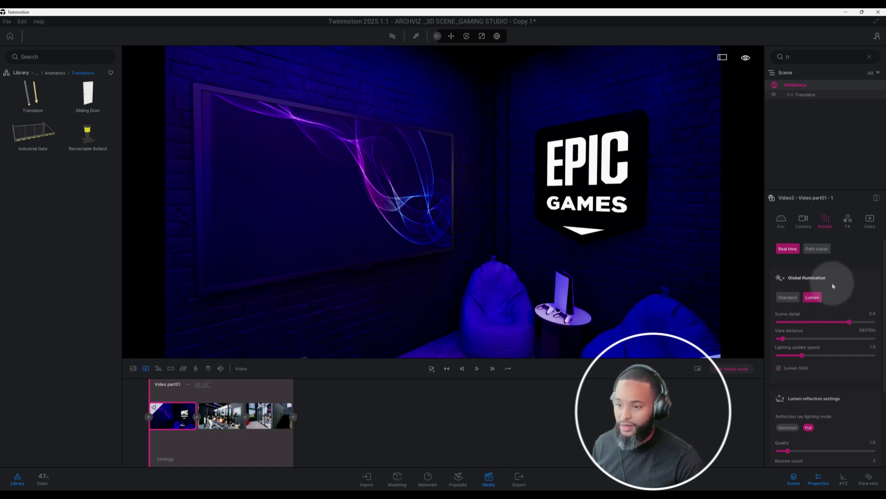
scroll(832, 282, "down", 2)
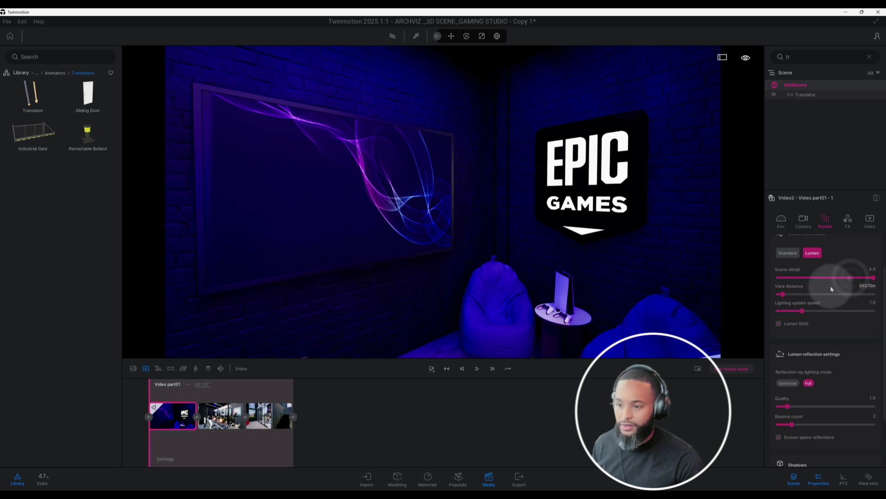
scroll(833, 286, "down", 2)
scroll(829, 290, "down", 2)
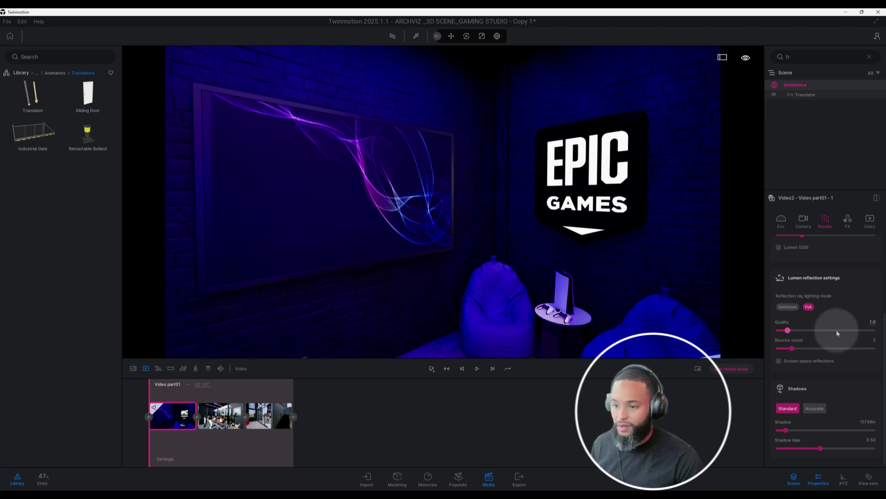
left_click_drag(788, 331, 866, 330)
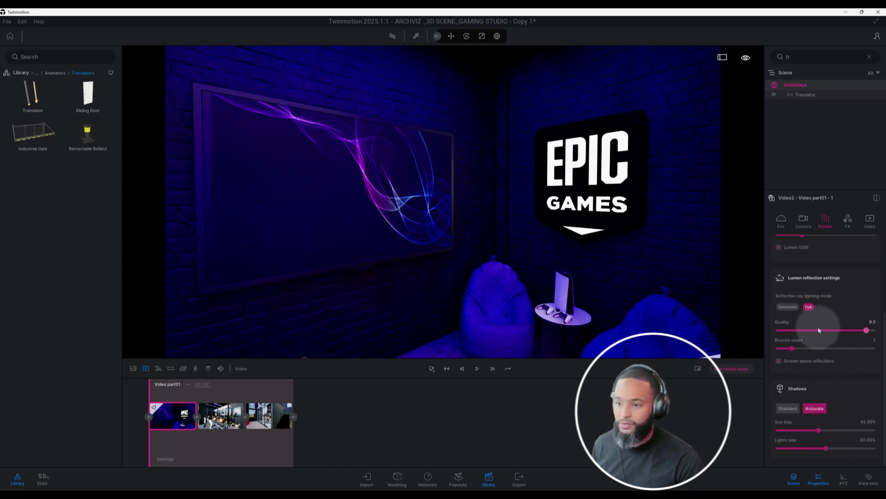
Set the first keyframe's color grading to 38% contrast and 45% saturation
left_click(847, 219)
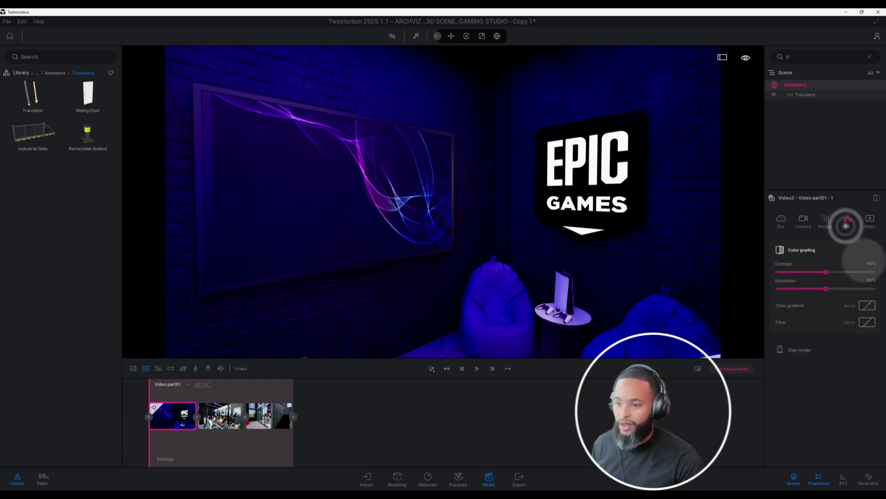
left_click(871, 263)
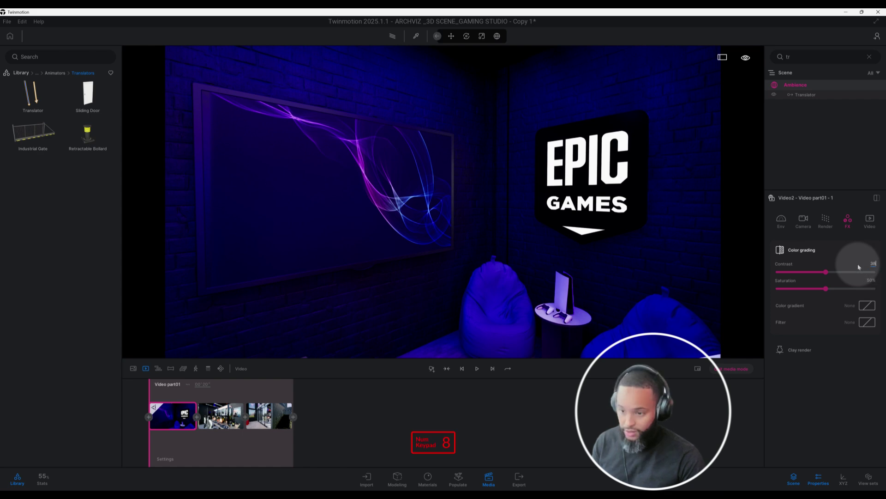
key("Return")
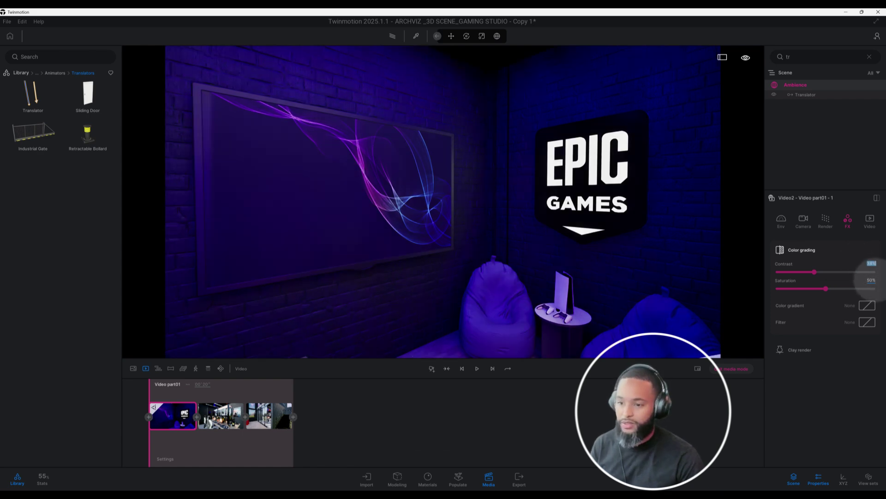
left_click(873, 280)
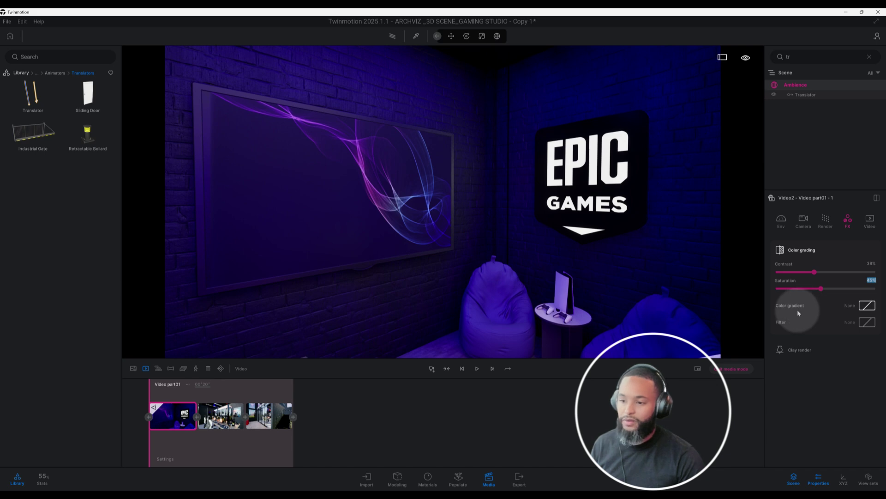
Apply the ISM color gradient and the Line Light filter to the first keyframe
left_click(860, 310)
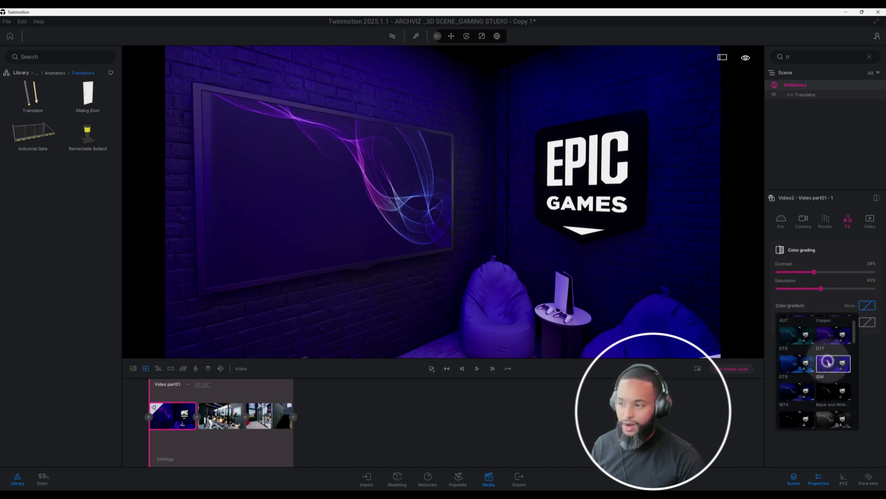
left_click(833, 363)
left_click(867, 324)
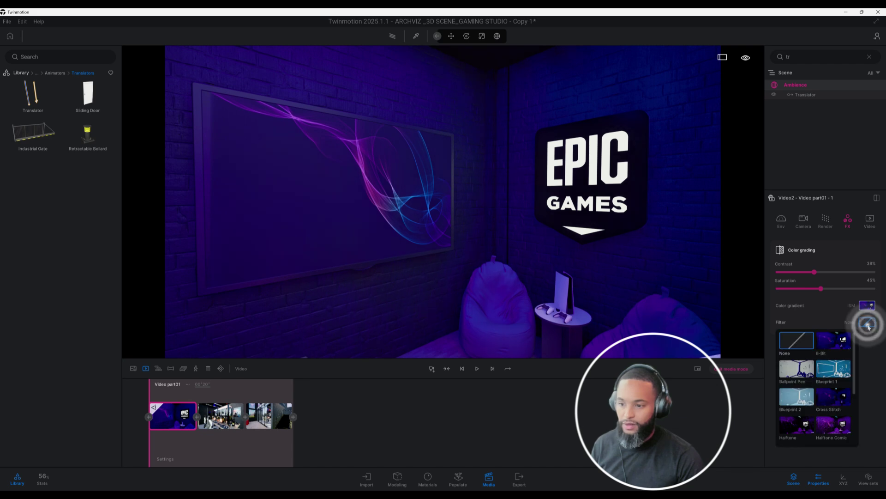
scroll(815, 382, "down", 5)
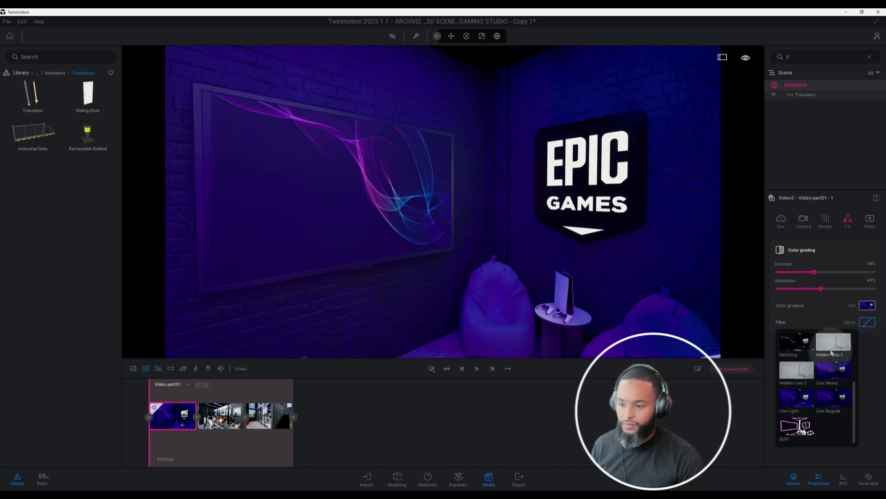
left_click(797, 395)
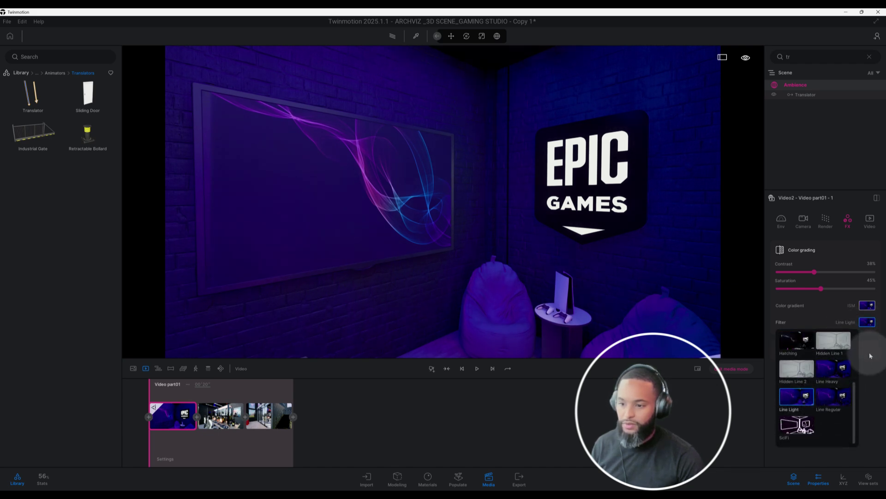
left_click(879, 307)
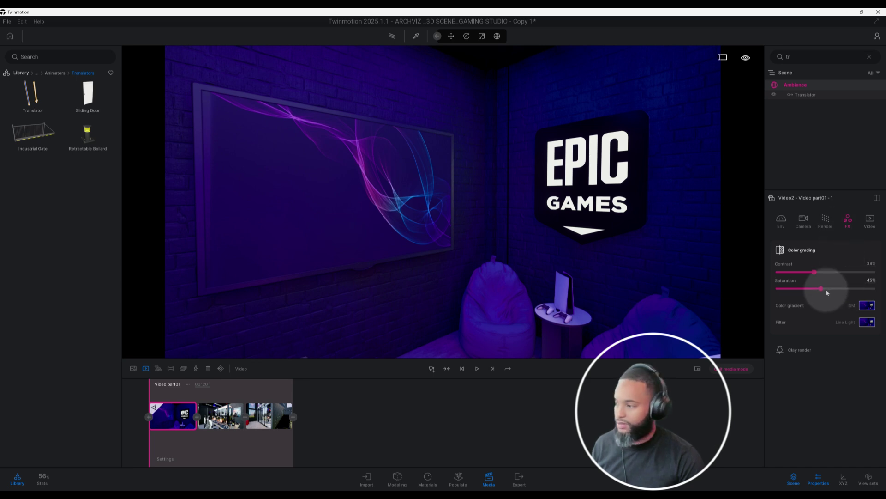
Match the second keyframe's color grading to the first with 38% contrast and 45% saturation
left_click(225, 417)
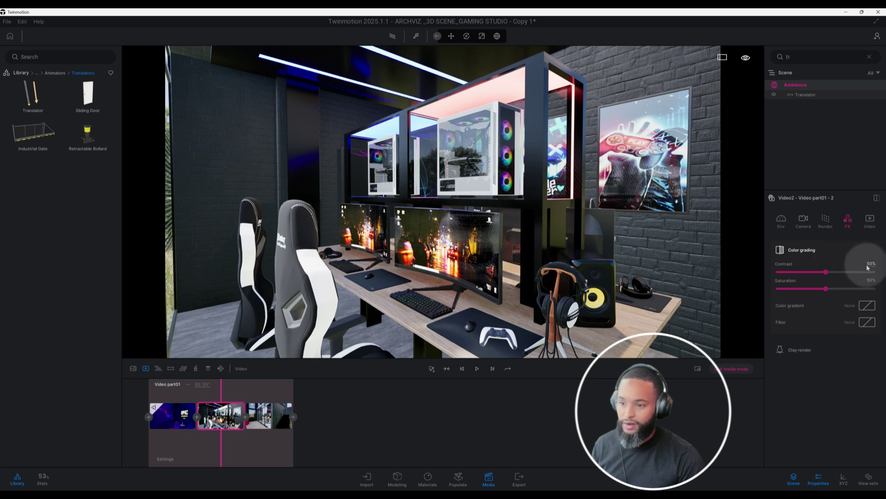
mouse_move(178, 431)
left_click(177, 430)
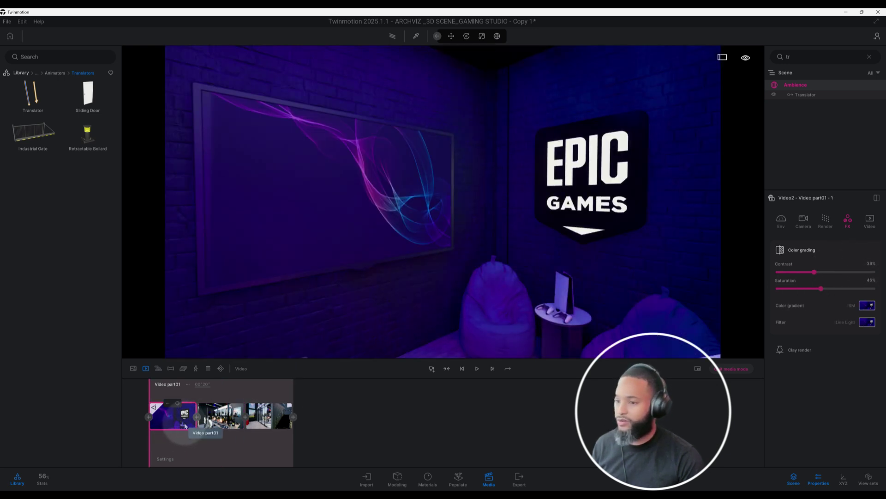
left_click(220, 427)
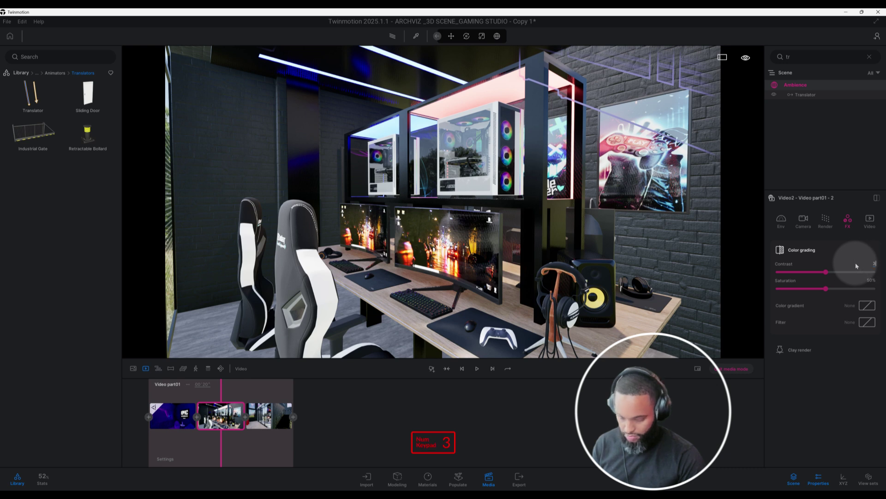
type("0")
key("Return")
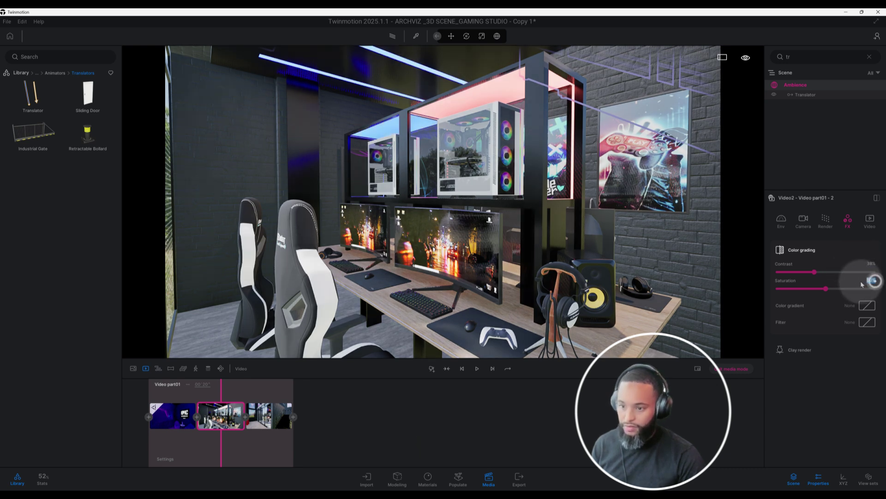
type("45")
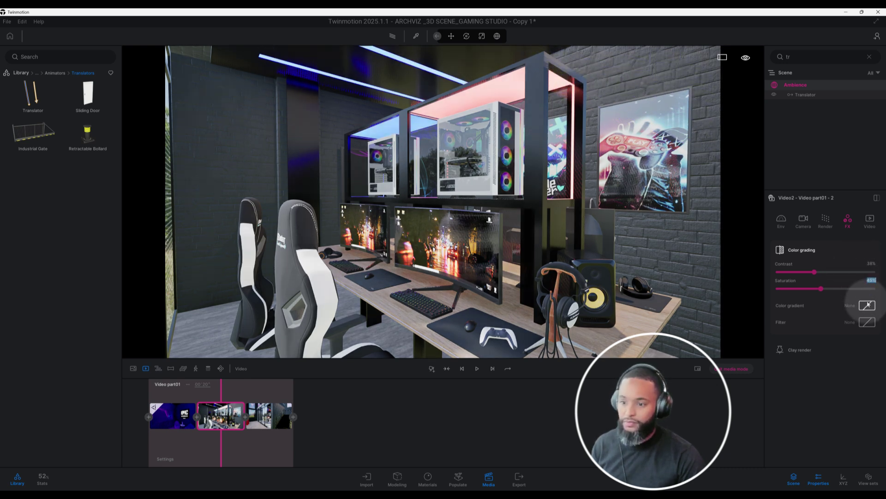
Give the second keyframe the ISM color gradient and the Line Light filter
left_click(868, 306)
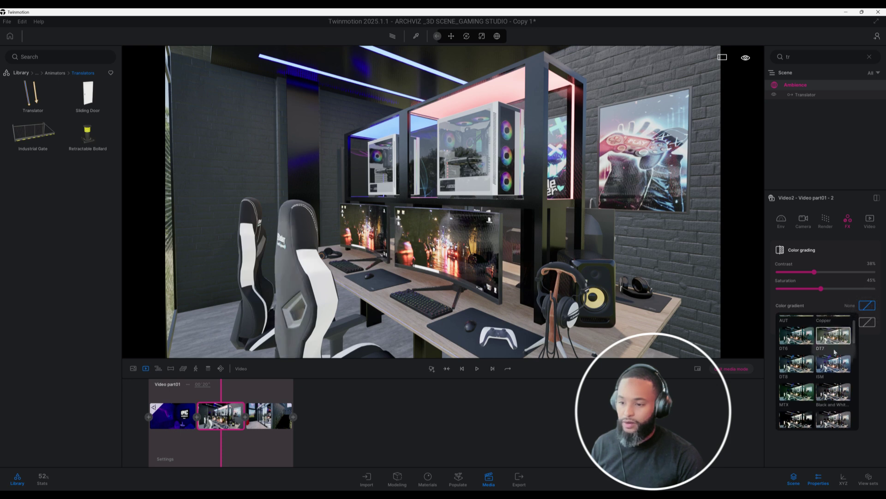
left_click(833, 363)
left_click(870, 323)
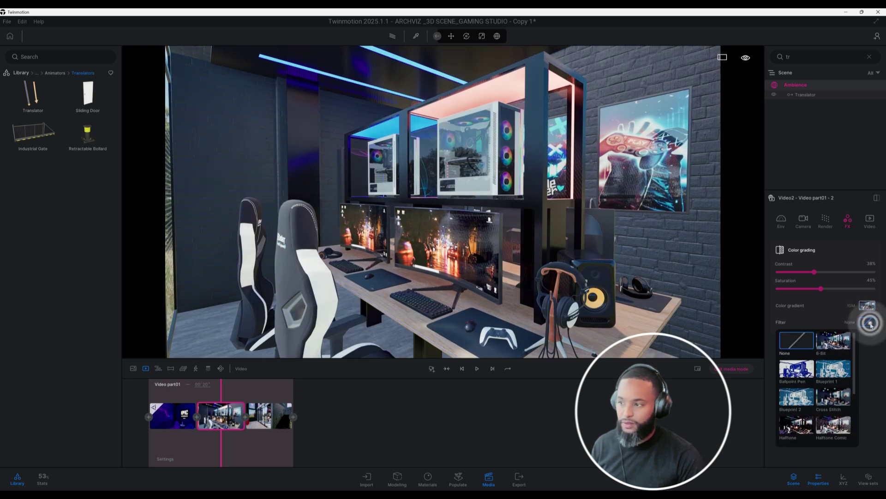
scroll(840, 361, "down", 5)
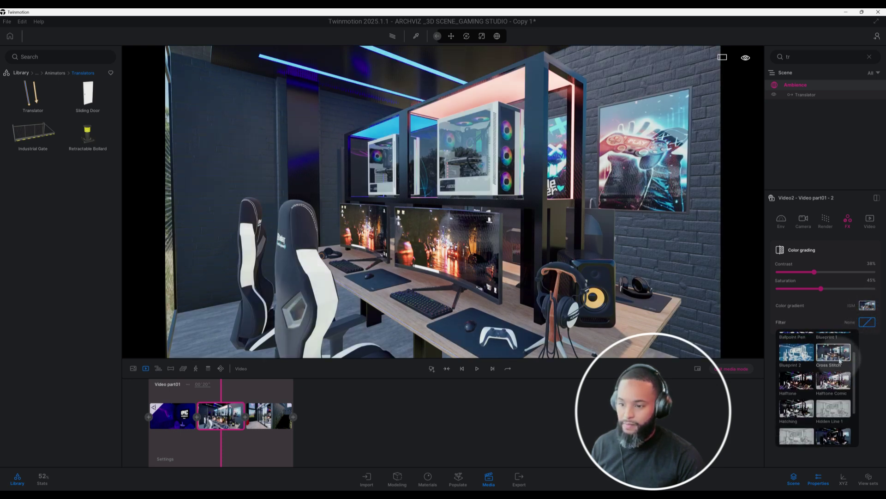
left_click(801, 396)
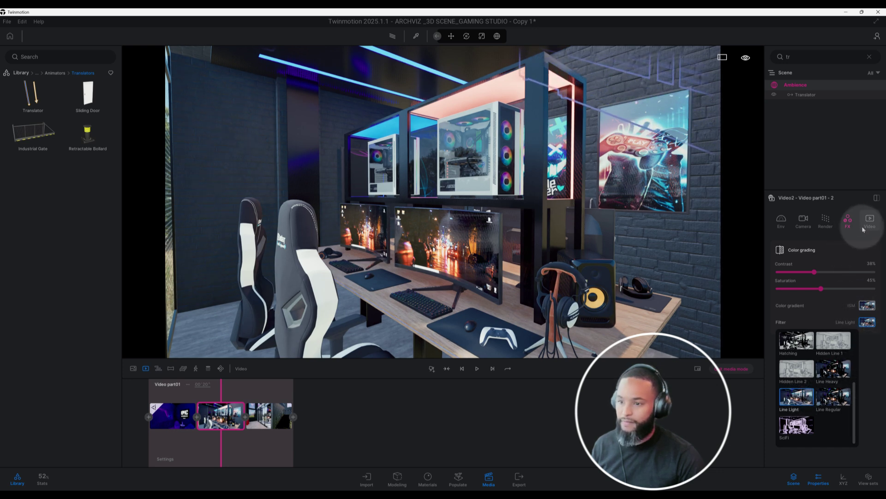
Render the second keyframe with Lumen global illumination, scene detail 4.0, reflection quality 10.0 and Accurate shadows
left_click(826, 222)
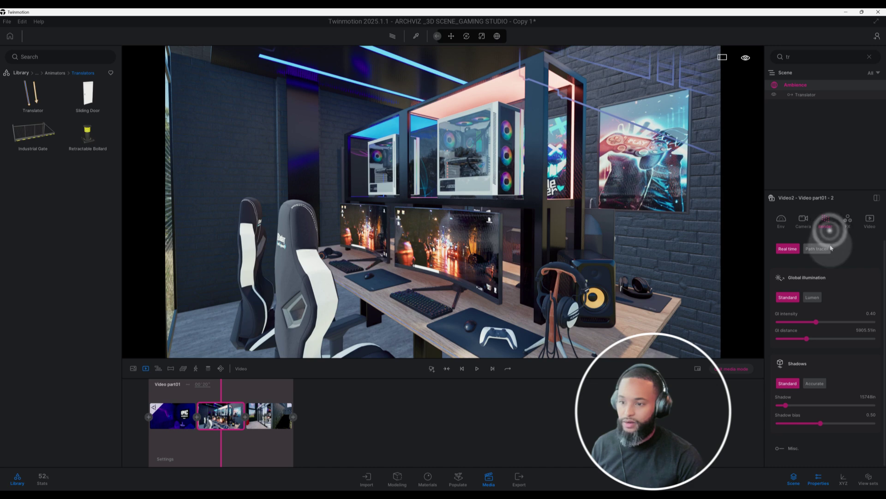
left_click(813, 297)
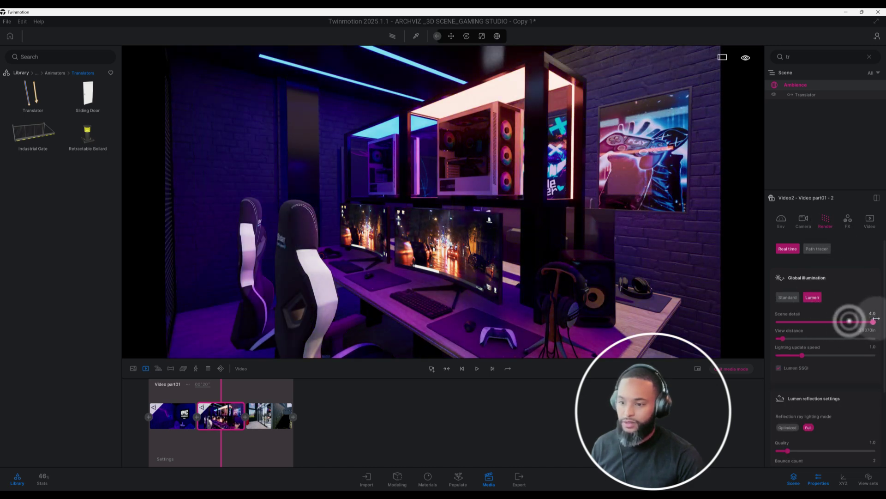
left_click_drag(850, 322, 873, 322)
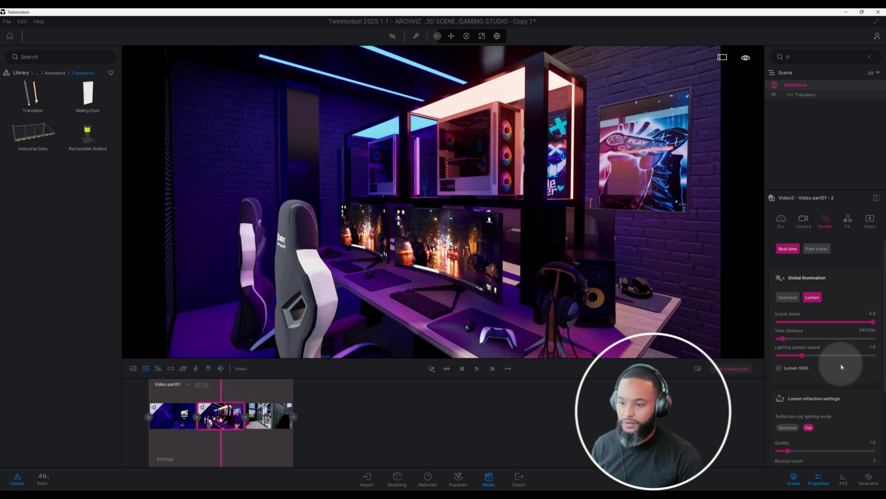
scroll(835, 362, "down", 3)
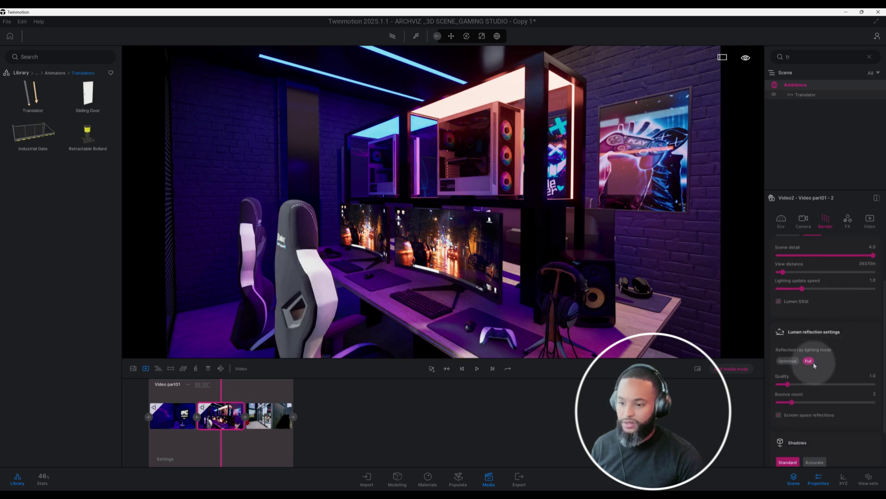
scroll(811, 366, "down", 2)
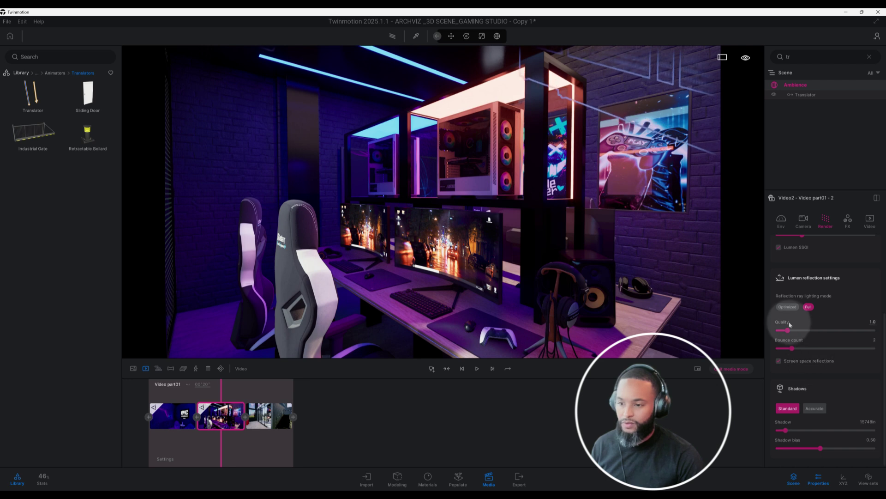
left_click_drag(788, 331, 867, 330)
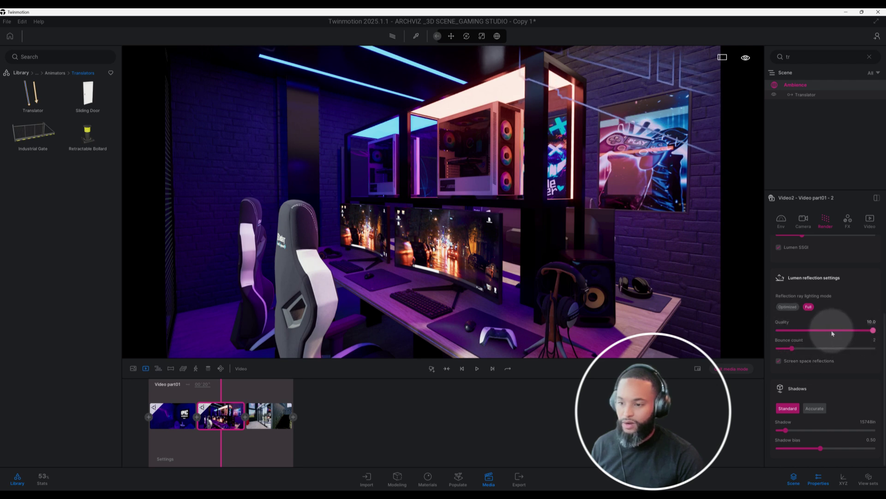
left_click(815, 408)
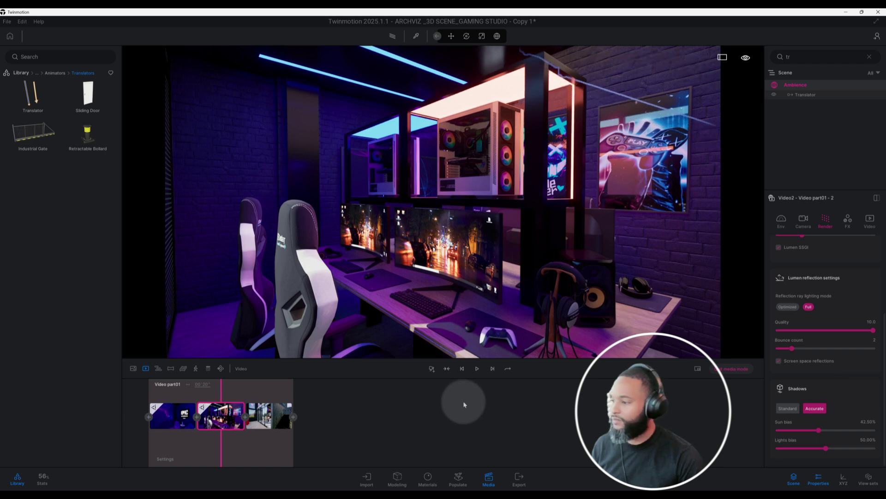
Switch the third keyframe to Lumen global illumination with scene detail 4.0
left_click(847, 220)
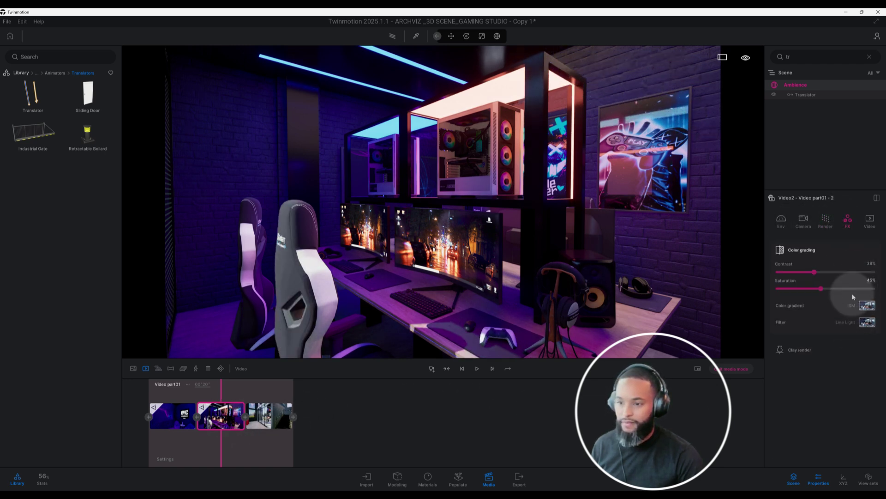
left_click(267, 427)
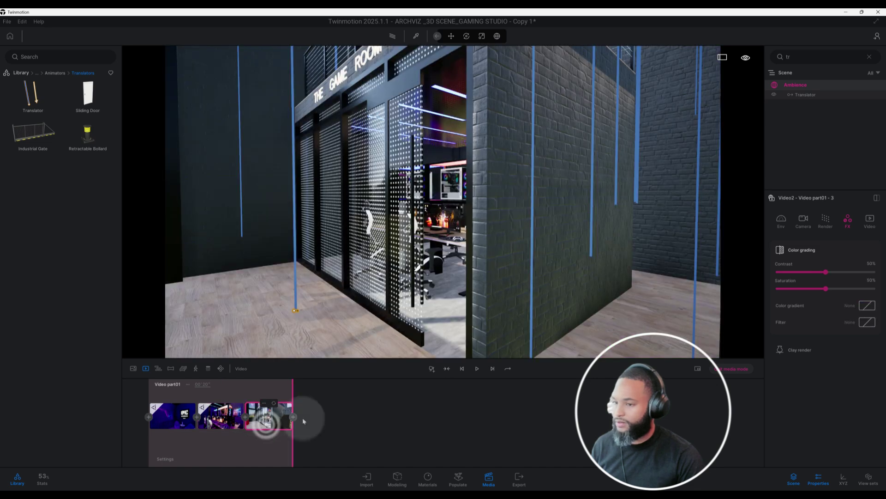
left_click(825, 220)
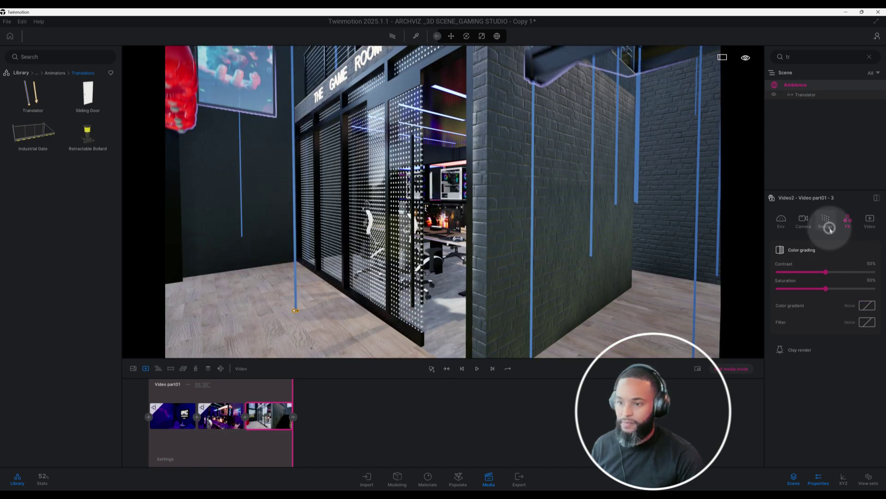
left_click(812, 298)
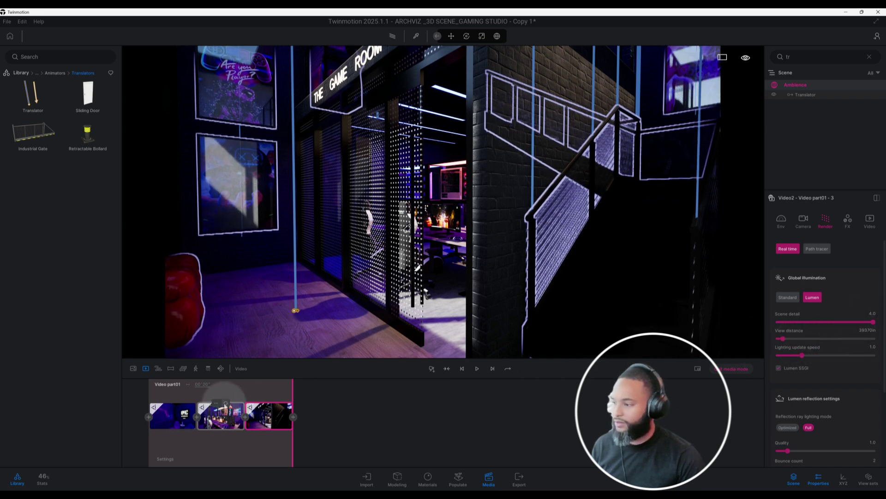
Compare the other keyframes' render settings and give the third keyframe a Lumen reflection quality of 10.0 and Accurate shadows
left_click(221, 418)
left_click(175, 424)
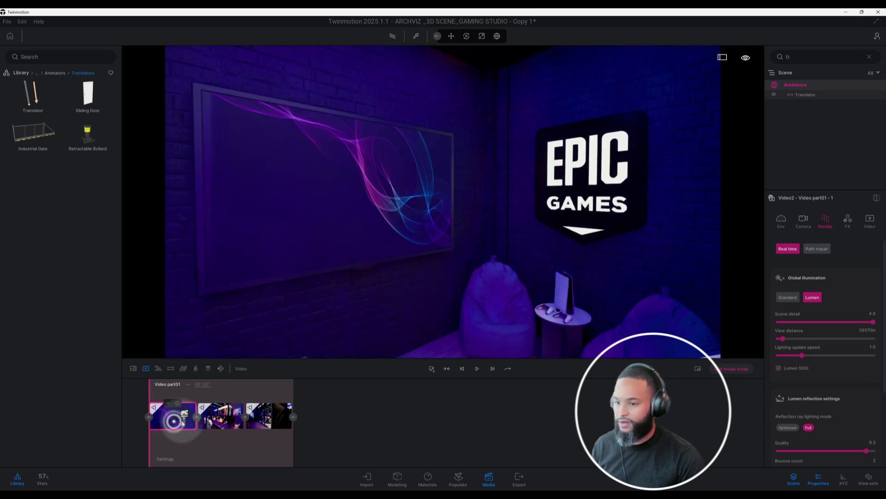
left_click(268, 417)
scroll(829, 343, "down", 3)
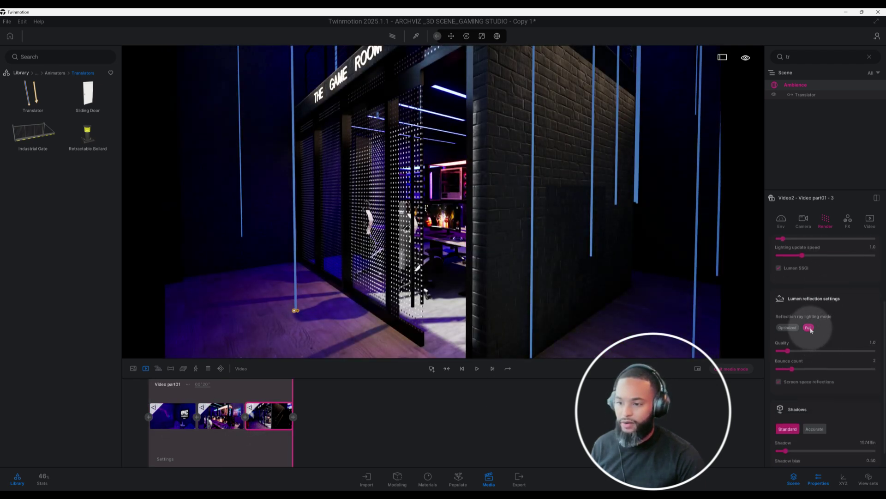
scroll(817, 328, "down", 1)
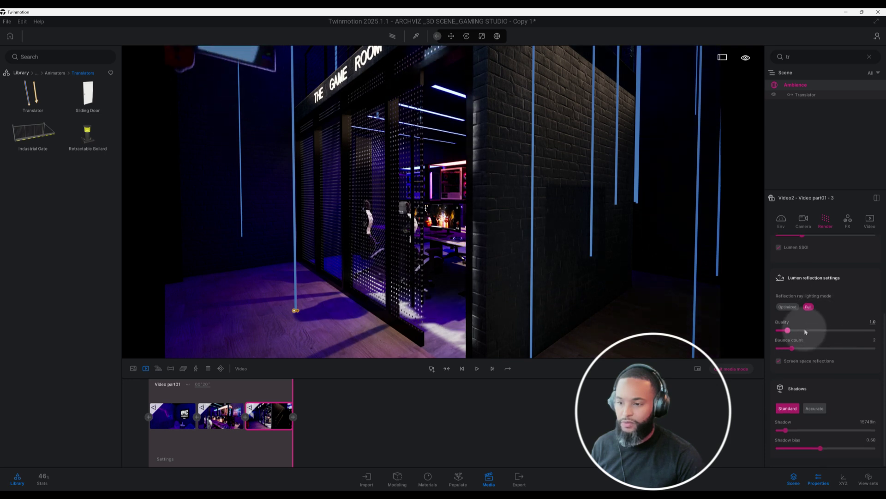
left_click_drag(790, 329, 872, 329)
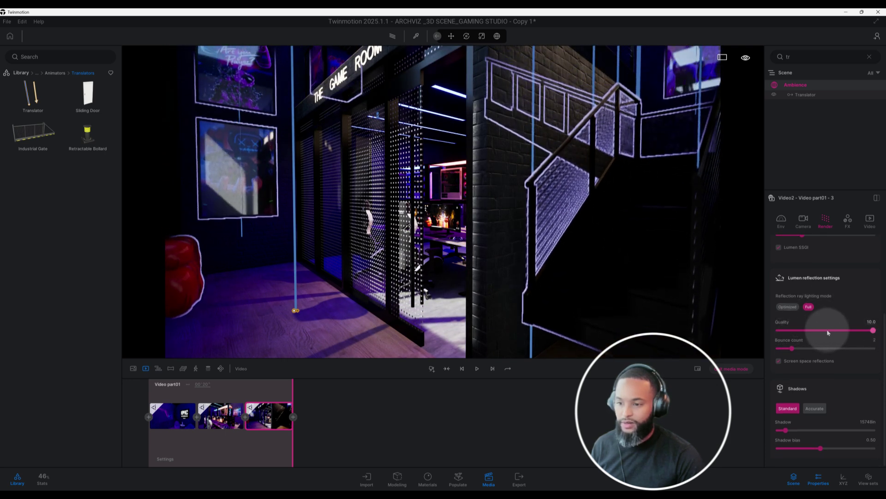
left_click(821, 408)
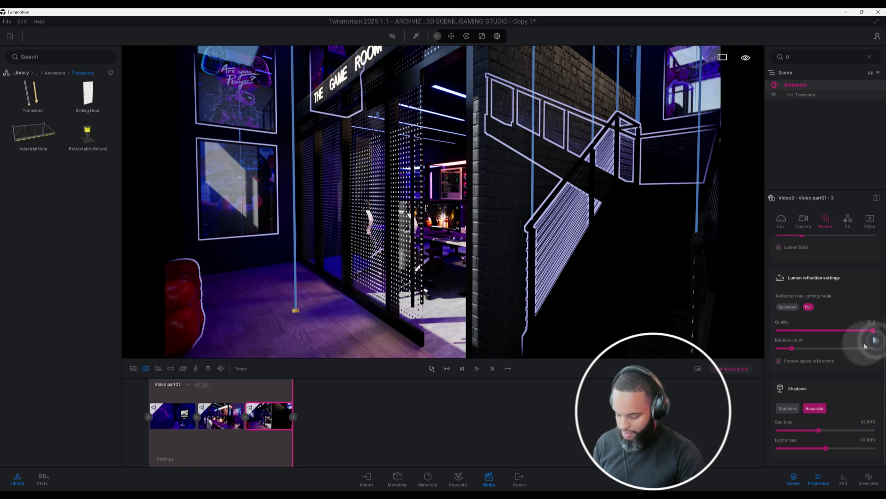
Set the Lumen reflection bounce count to 5 on the third, second and first keyframes
type("5")
key("Return")
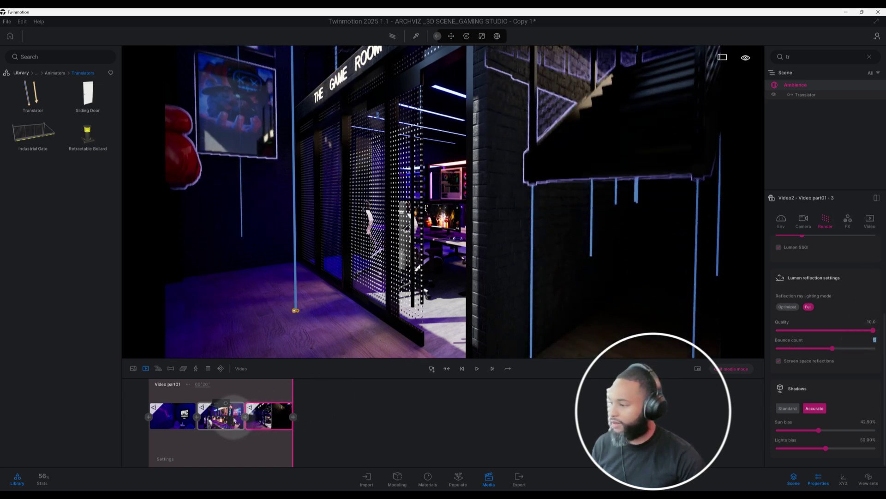
left_click(234, 420)
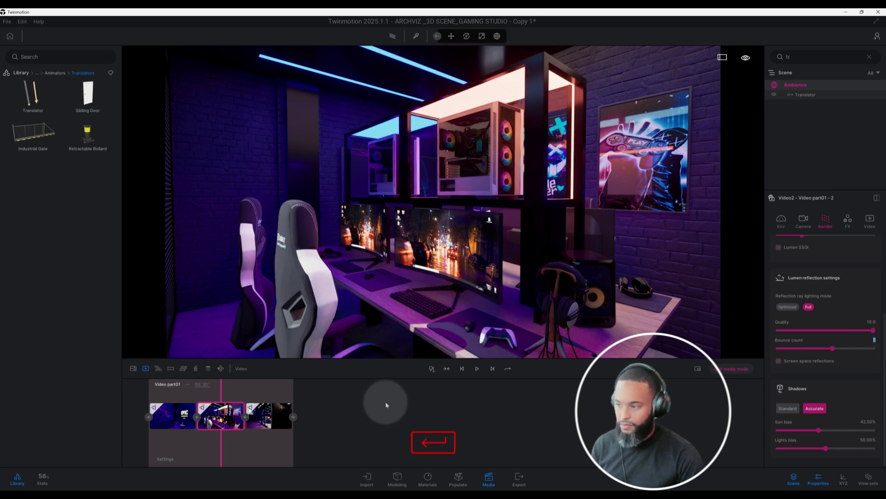
left_click(169, 415)
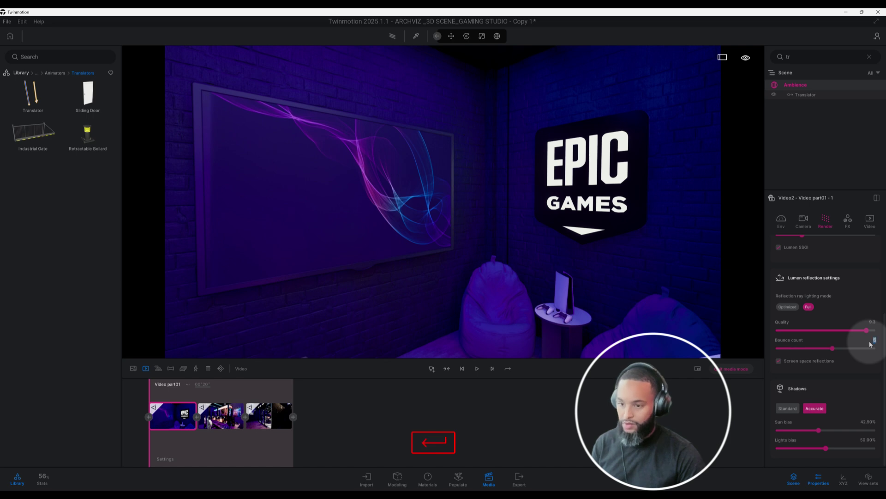
Set the third keyframe's color grading to 38% contrast and 45% saturation
left_click(266, 417)
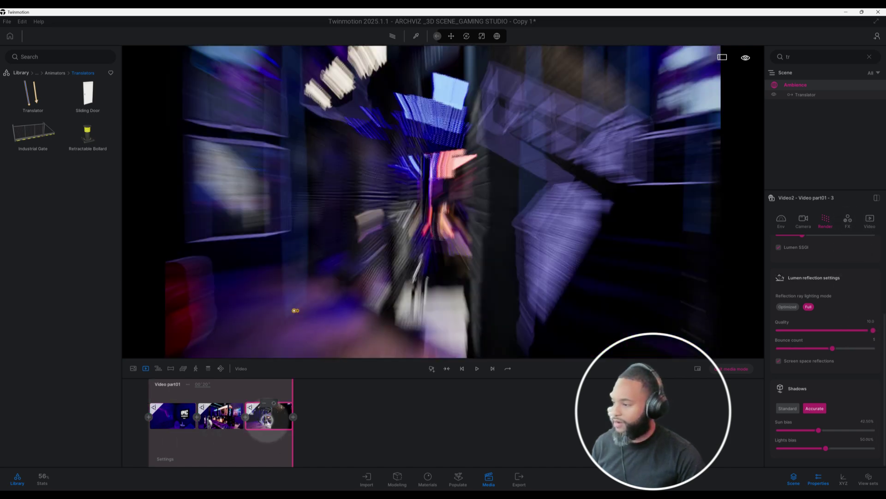
left_click(849, 219)
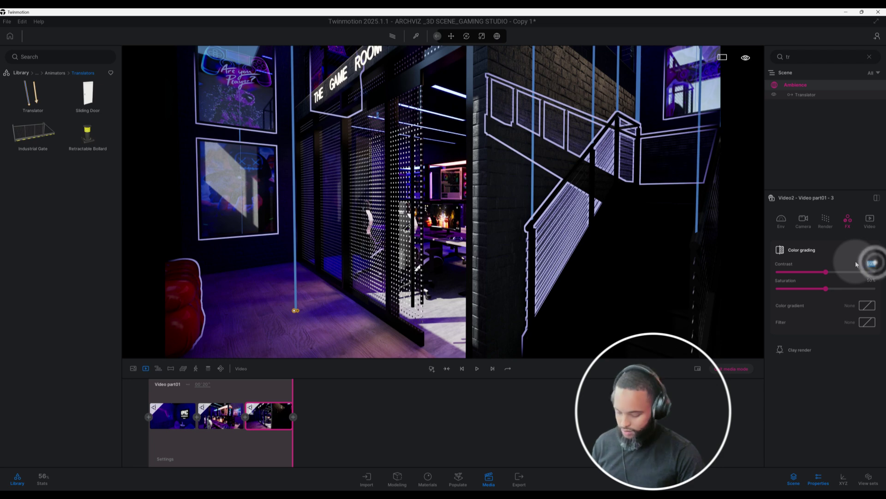
type("38")
key("Return")
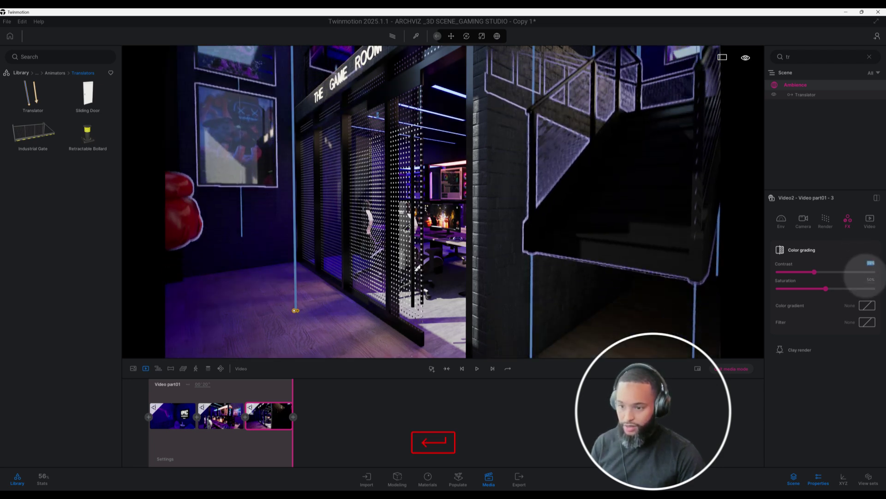
left_click(868, 281)
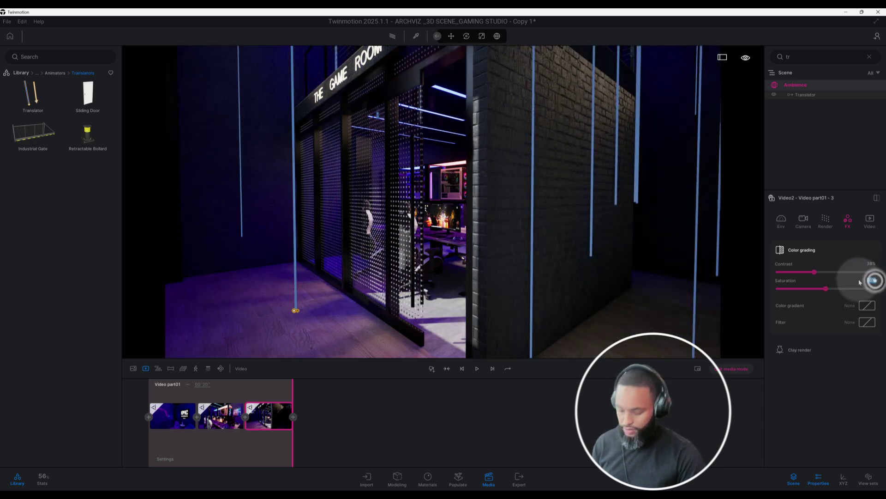
key("BackSpace")
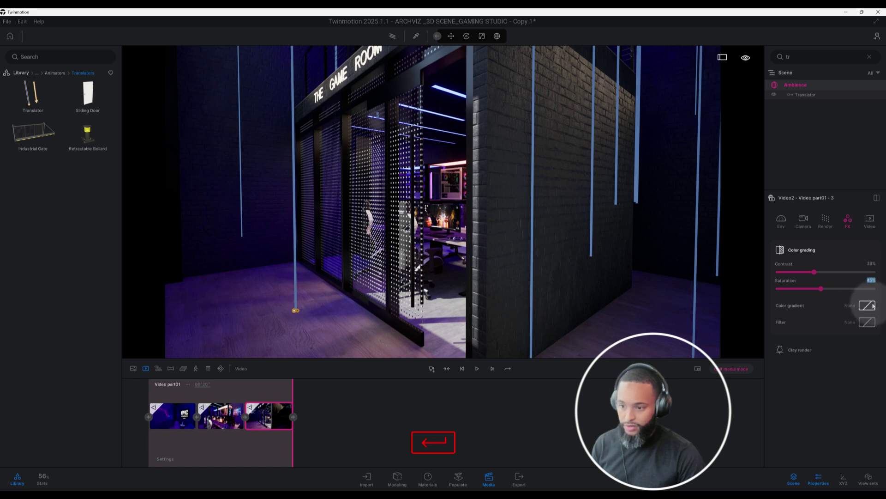
Apply the ISM color gradient to the third keyframe
left_click(871, 305)
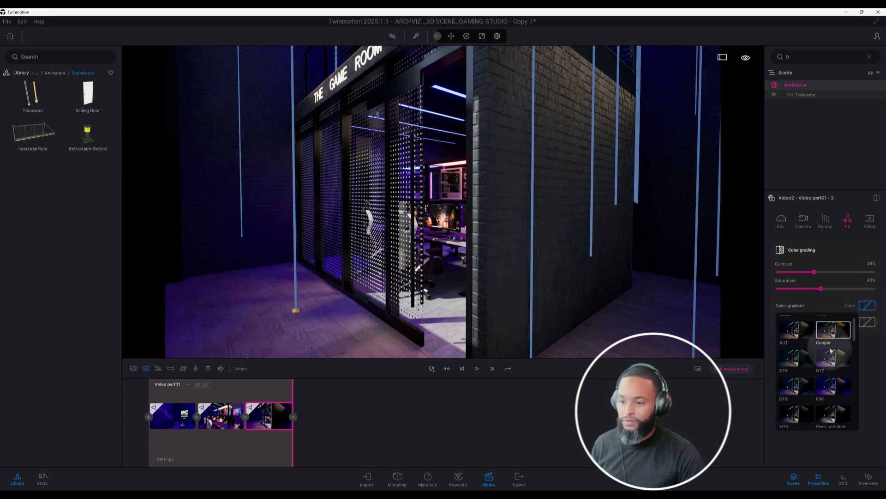
scroll(831, 351, "down", 1)
left_click(833, 363)
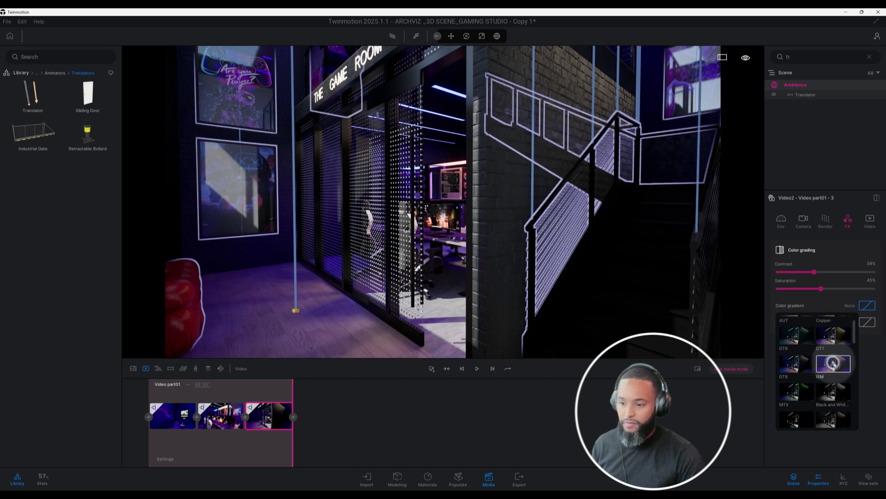
left_click(833, 363)
Apply the Line Light filter to the third keyframe
left_click(866, 323)
left_click(867, 323)
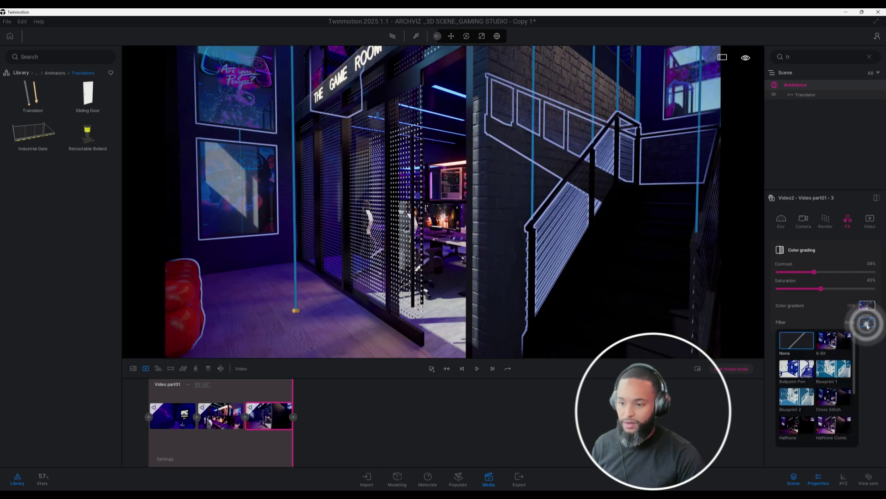
left_click(867, 323)
left_click(866, 323)
scroll(836, 383, "down", 5)
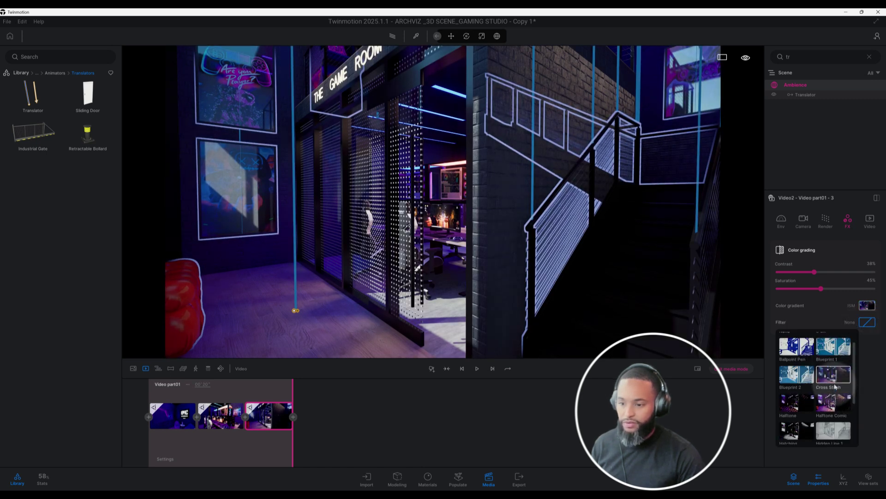
scroll(835, 389, "down", 1)
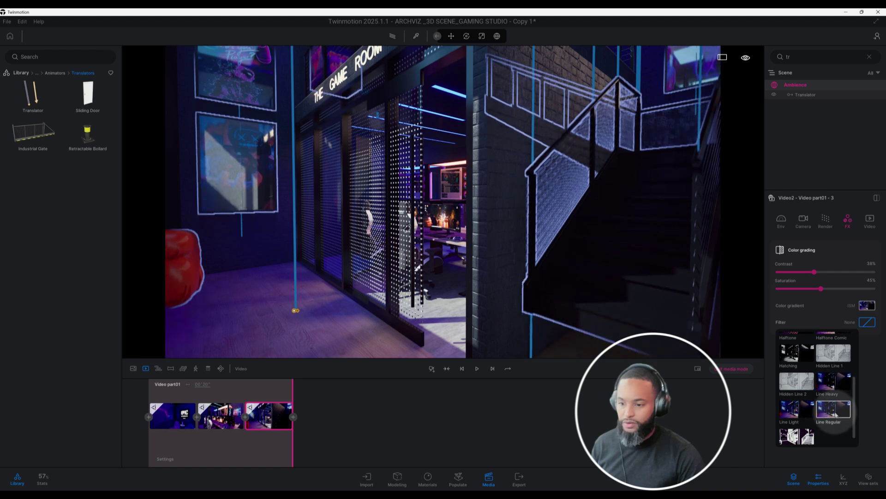
left_click(789, 411)
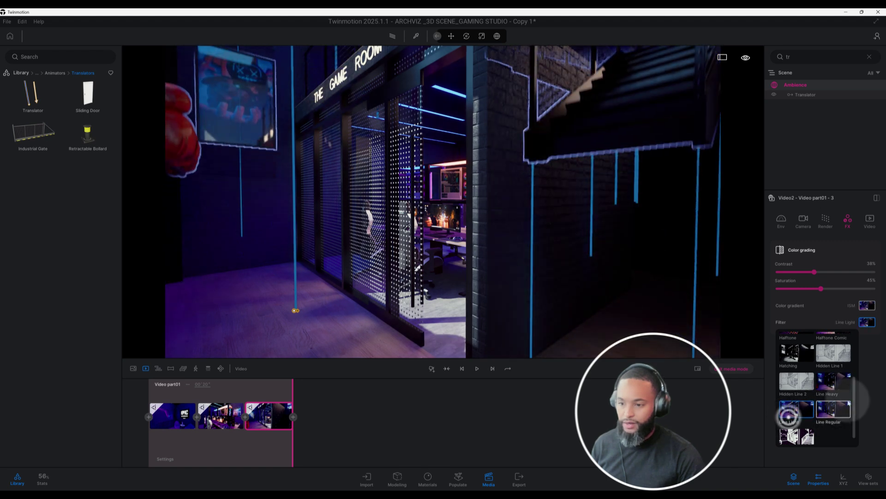
left_click(865, 247)
left_click(857, 249)
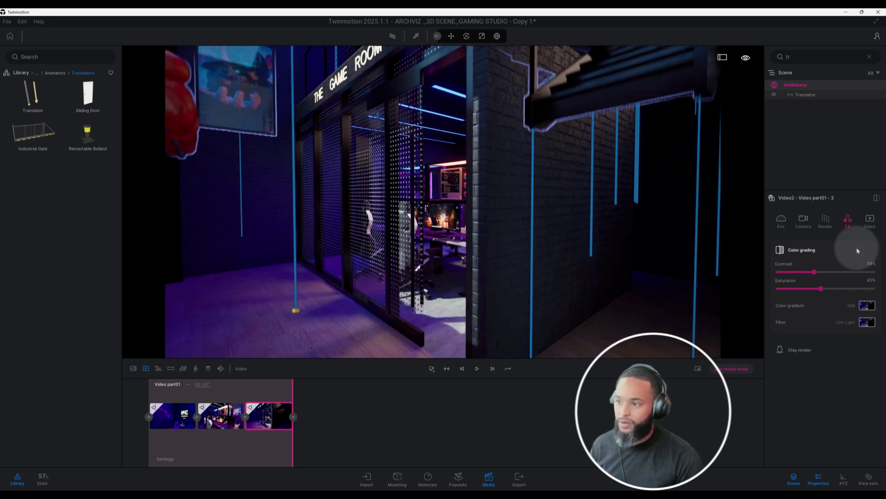
Set the video's output size to 4K UHD, 3840x2160
left_click(868, 220)
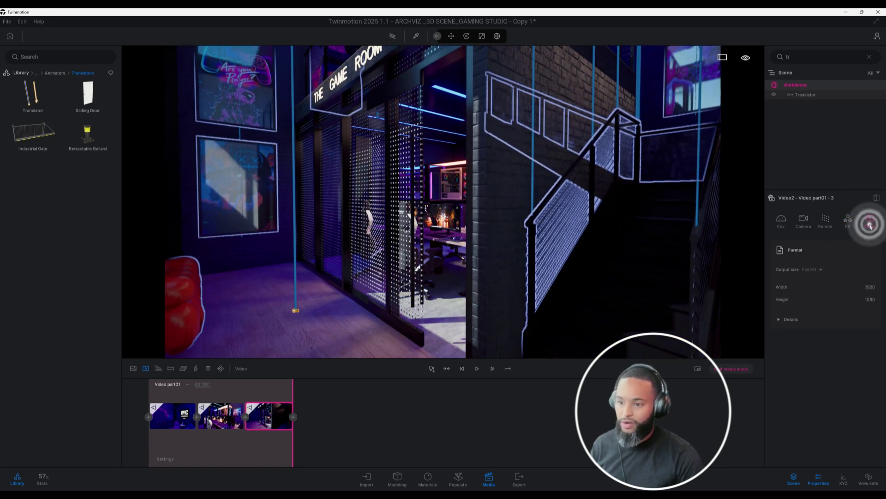
left_click(823, 269)
left_click(820, 269)
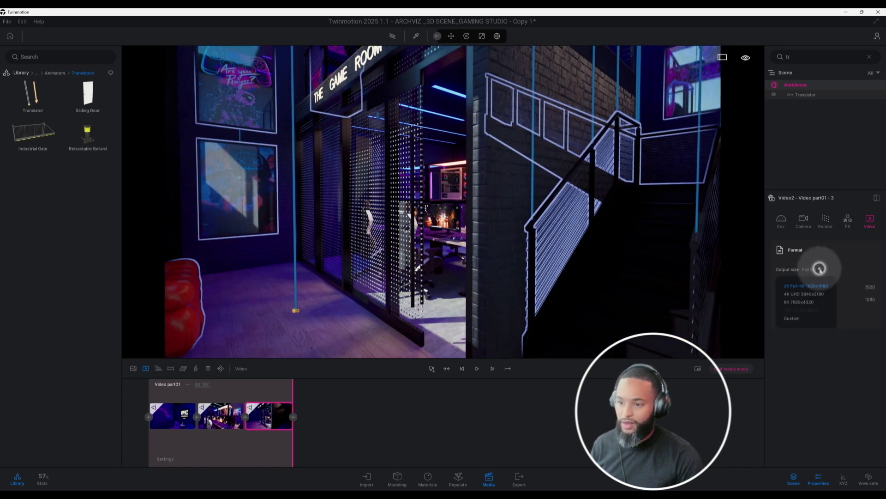
left_click(811, 295)
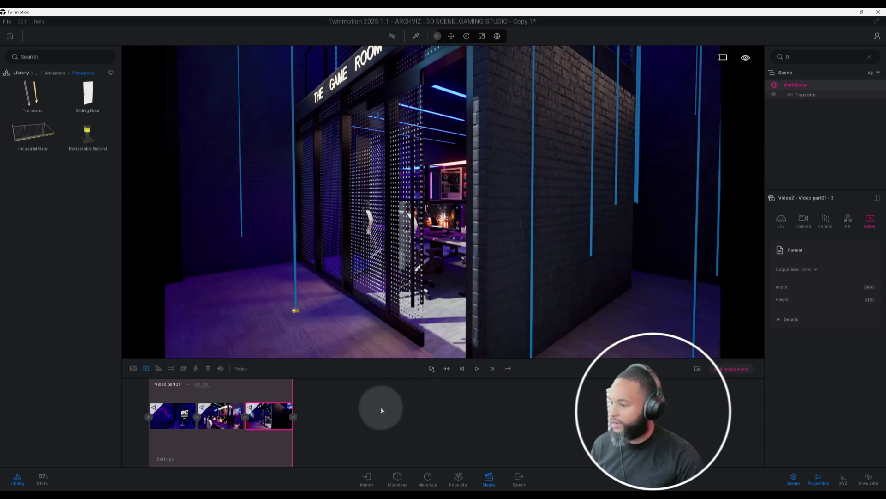
Play back the video from the first keyframe to review the animation
left_click(176, 422)
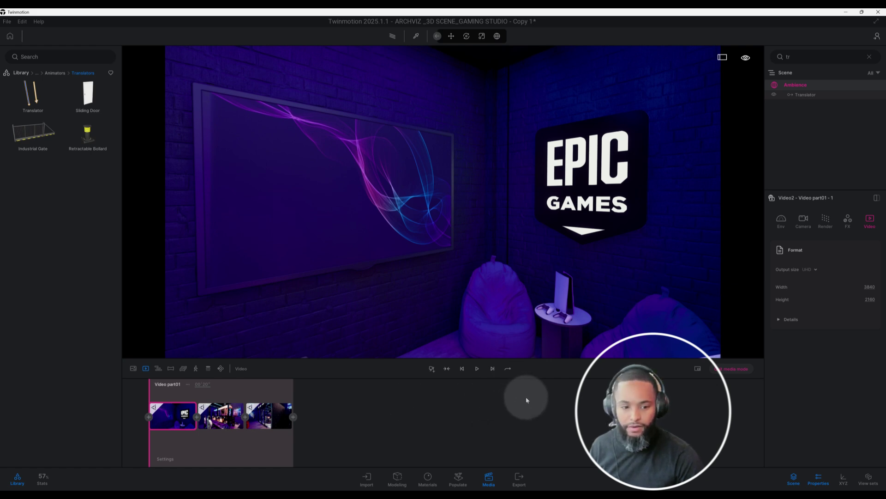
left_click(478, 369)
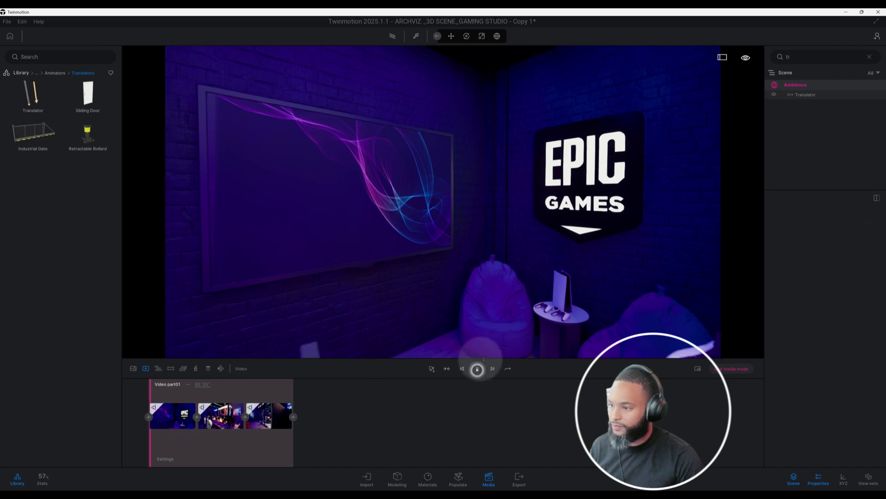